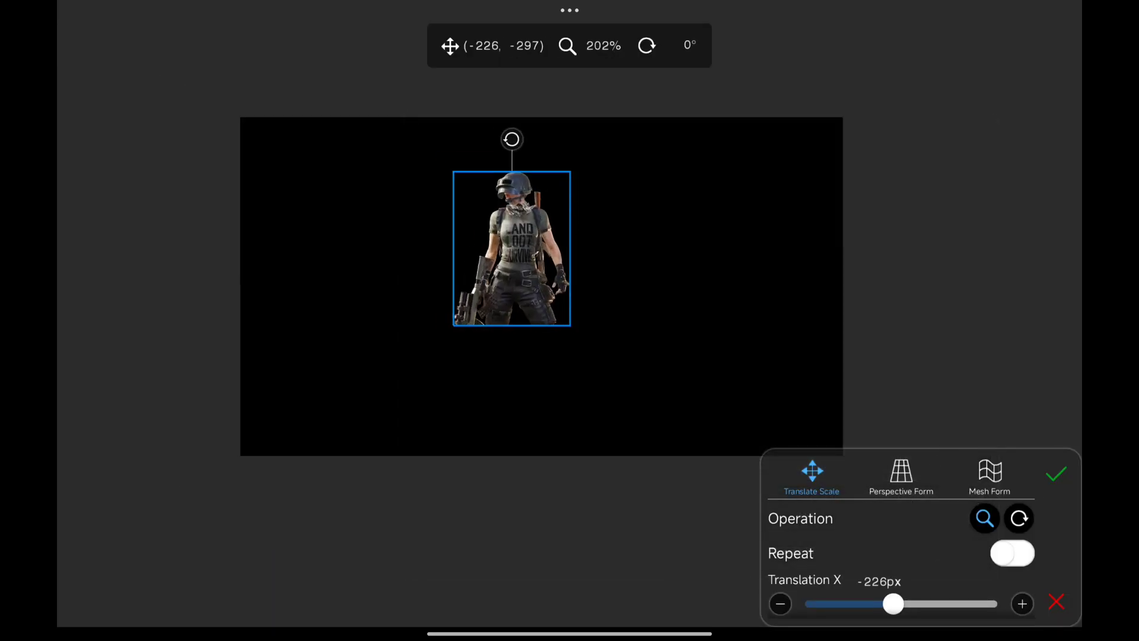
pyautogui.scroll(3, 511, 250)
pyautogui.scroll(3, 534, 267)
pyautogui.scroll(2, 548, 294)
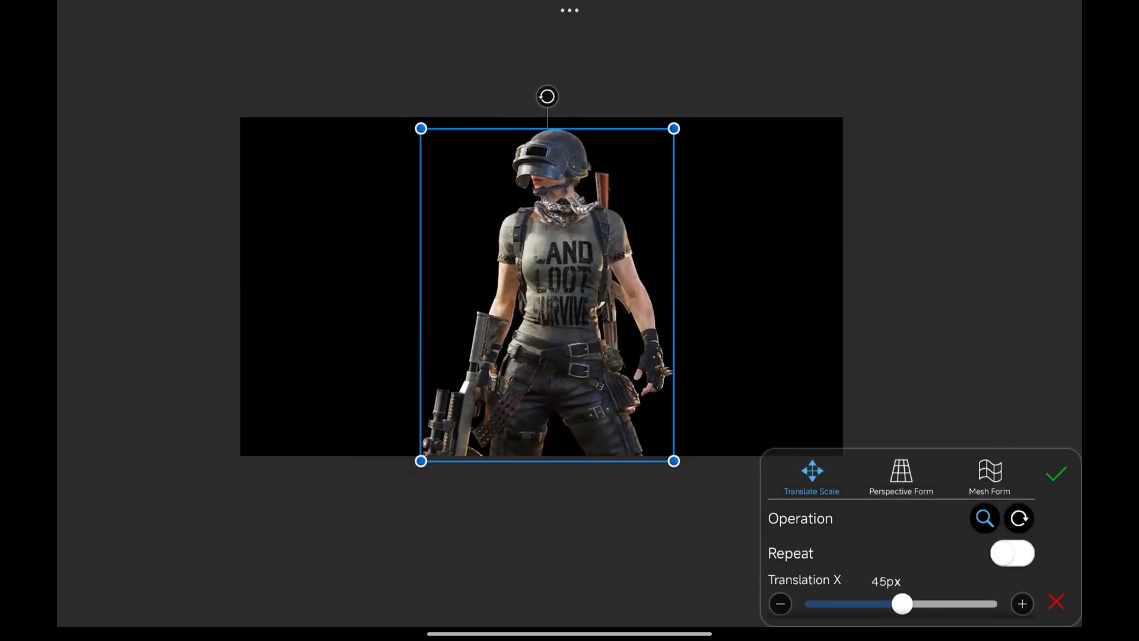
# Move the helmeted soldier to the left side and the schoolgirl to the right side
pyautogui.moveTo(548, 294); pyautogui.dragTo(372, 294)
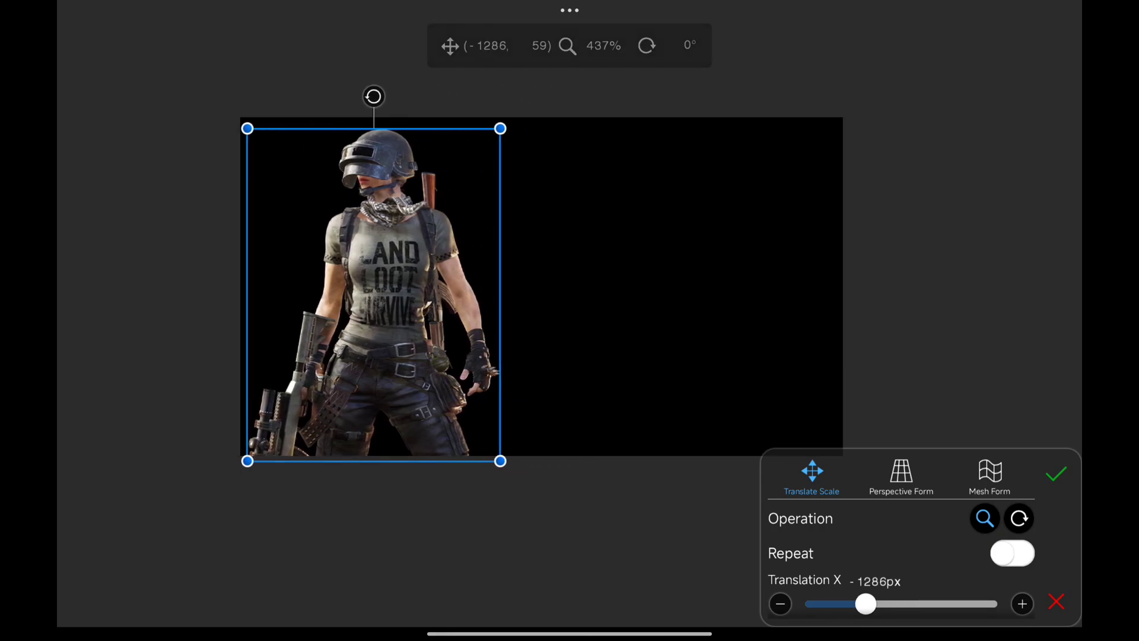
pyautogui.scroll(2, 542, 287)
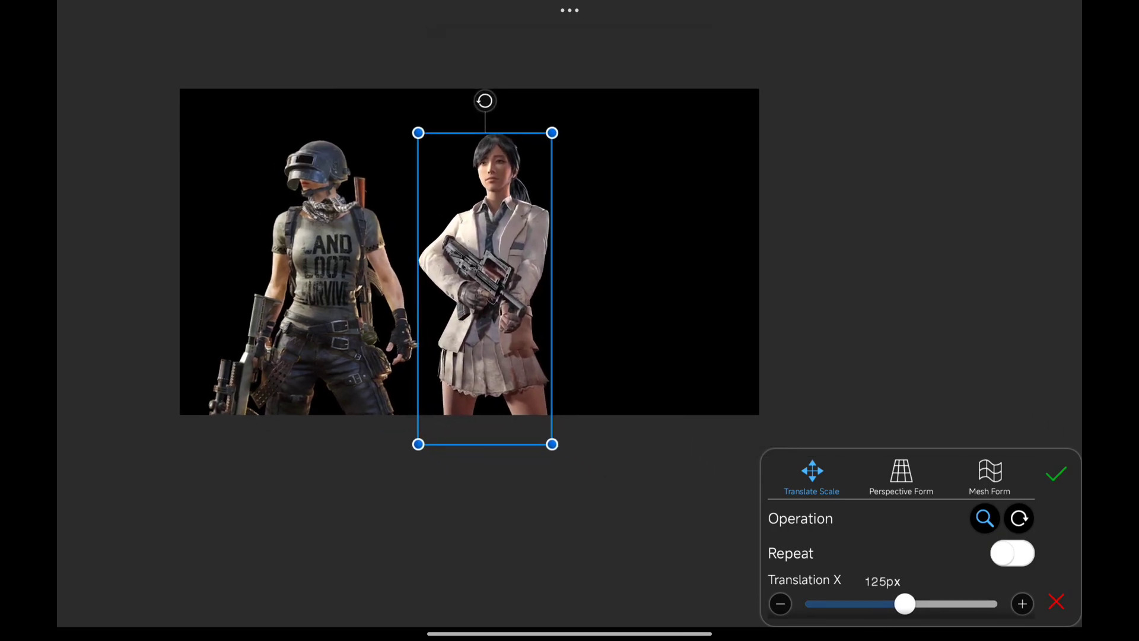
pyautogui.moveTo(485, 285)
pyautogui.mouseDown()
pyautogui.moveTo(634, 288)
pyautogui.moveTo(609, 276)
pyautogui.mouseUp()
# Confirm the character placement and fit a circular ruler around the left soldier
pyautogui.click(1057, 475)
pyautogui.click(940, 45)
pyautogui.click(918, 121)
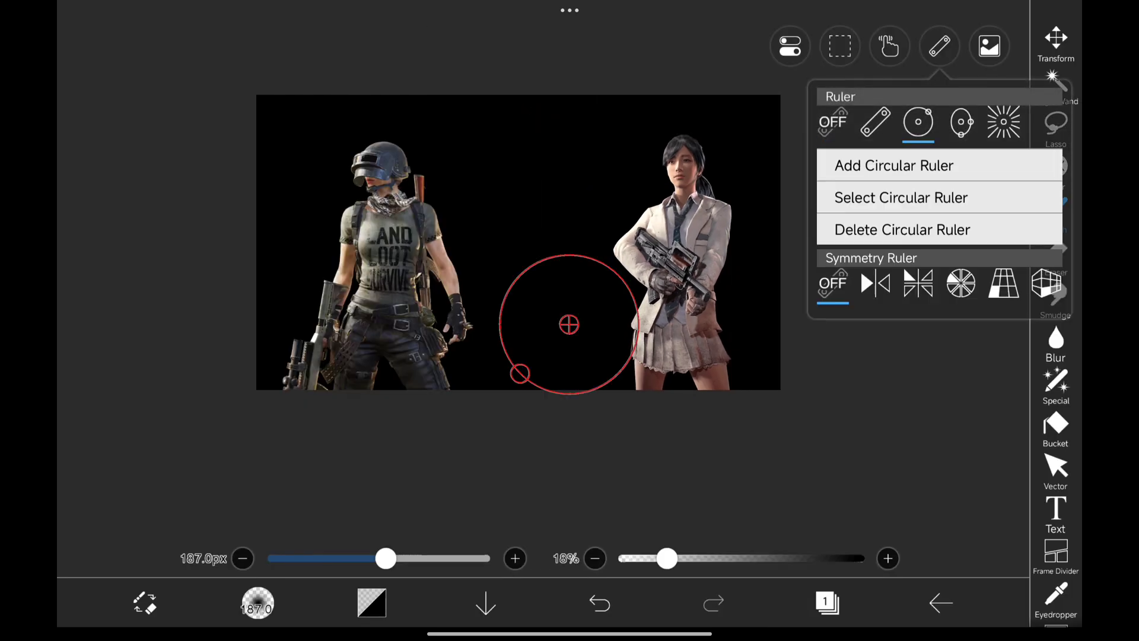
pyautogui.click(623, 481)
pyautogui.moveTo(569, 325); pyautogui.dragTo(387, 275)
pyautogui.moveTo(337, 325); pyautogui.dragTo(320, 349)
pyautogui.moveTo(387, 280)
pyautogui.mouseDown()
pyautogui.moveTo(367, 304)
pyautogui.moveTo(368, 317)
pyautogui.moveTo(380, 311)
pyautogui.mouseUp()
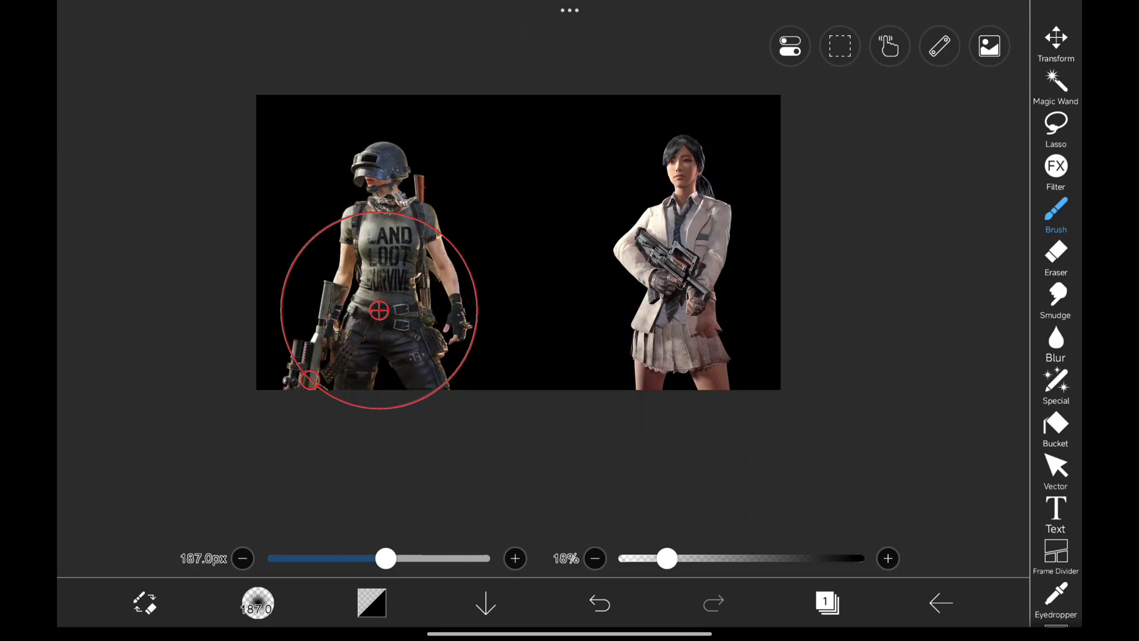
# Set the colour to hot pink #FF0087 and the brush to Felt Tip Pen (Soft) at 81px
pyautogui.click(371, 603)
pyautogui.click(579, 204)
pyautogui.moveTo(612, 171); pyautogui.dragTo(598, 266)
pyautogui.click(370, 603)
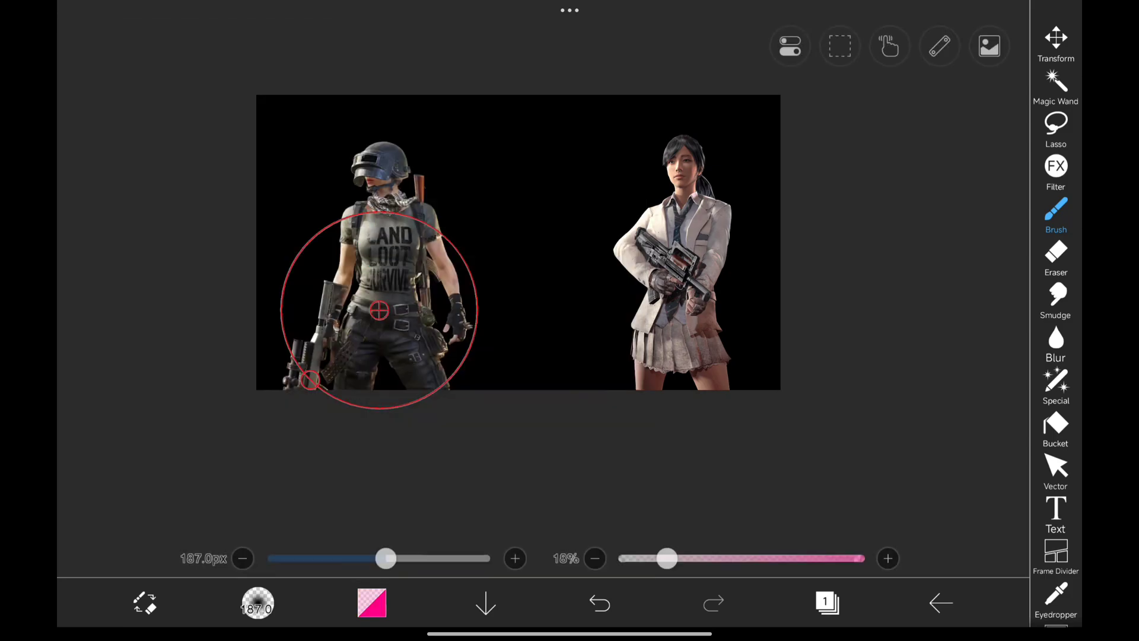
pyautogui.click(258, 603)
pyautogui.scroll(1, 197, 330)
pyautogui.click(205, 259)
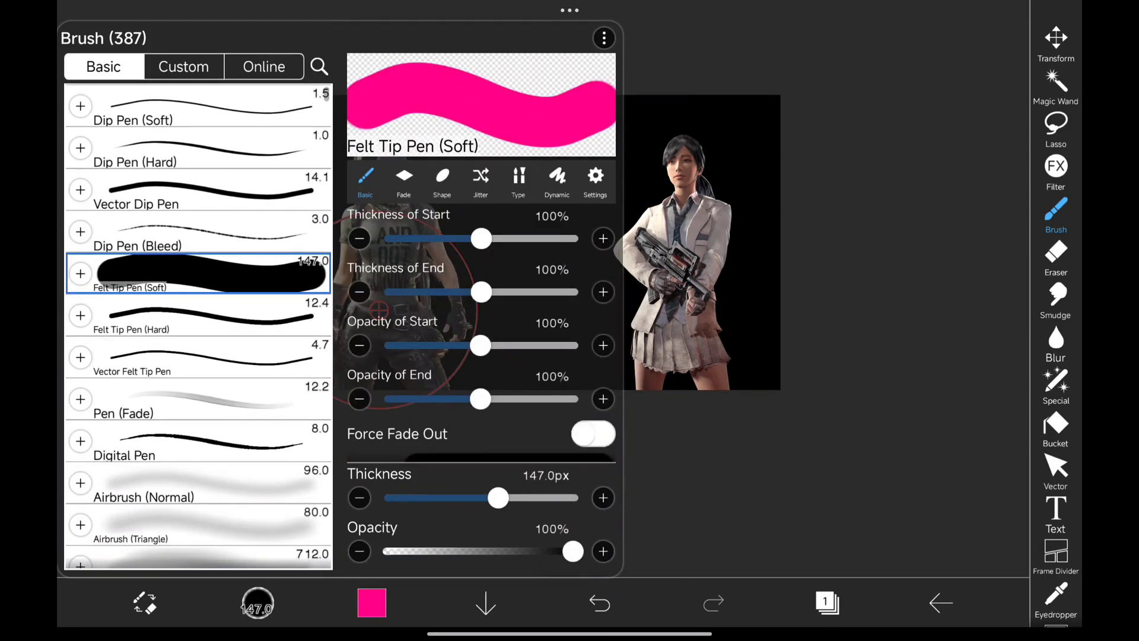
pyautogui.click(258, 603)
pyautogui.moveTo(395, 558); pyautogui.dragTo(373, 558)
# Trace a thick pink ring along the circular ruler
pyautogui.click(826, 603)
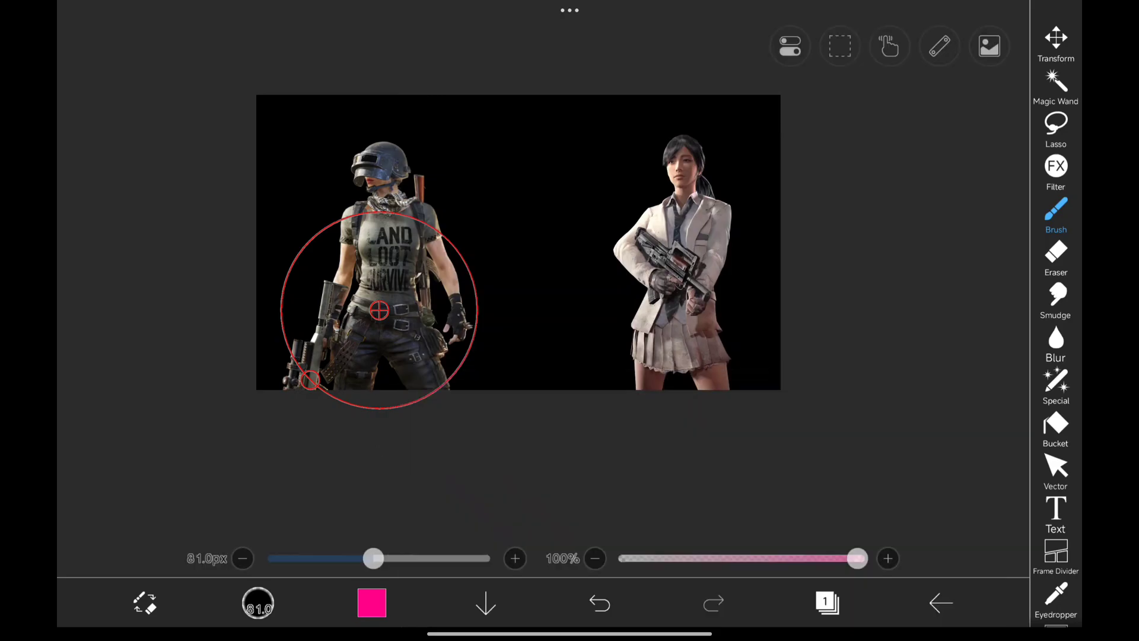
pyautogui.moveTo(348, 218); pyautogui.dragTo(450, 382)
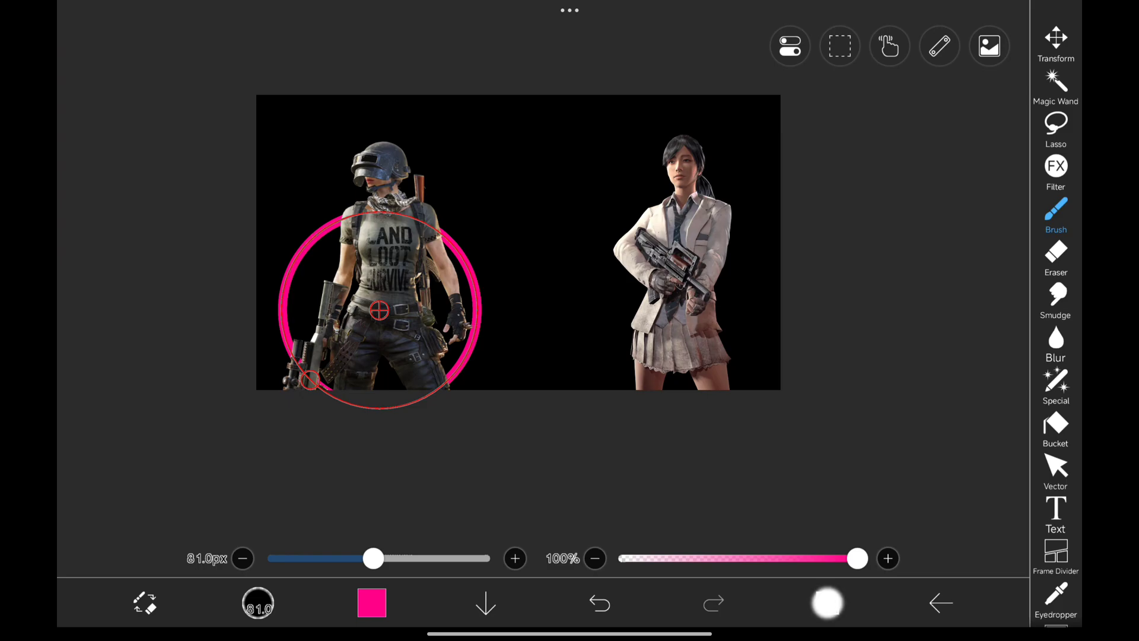
pyautogui.click(826, 603)
pyautogui.click(826, 603)
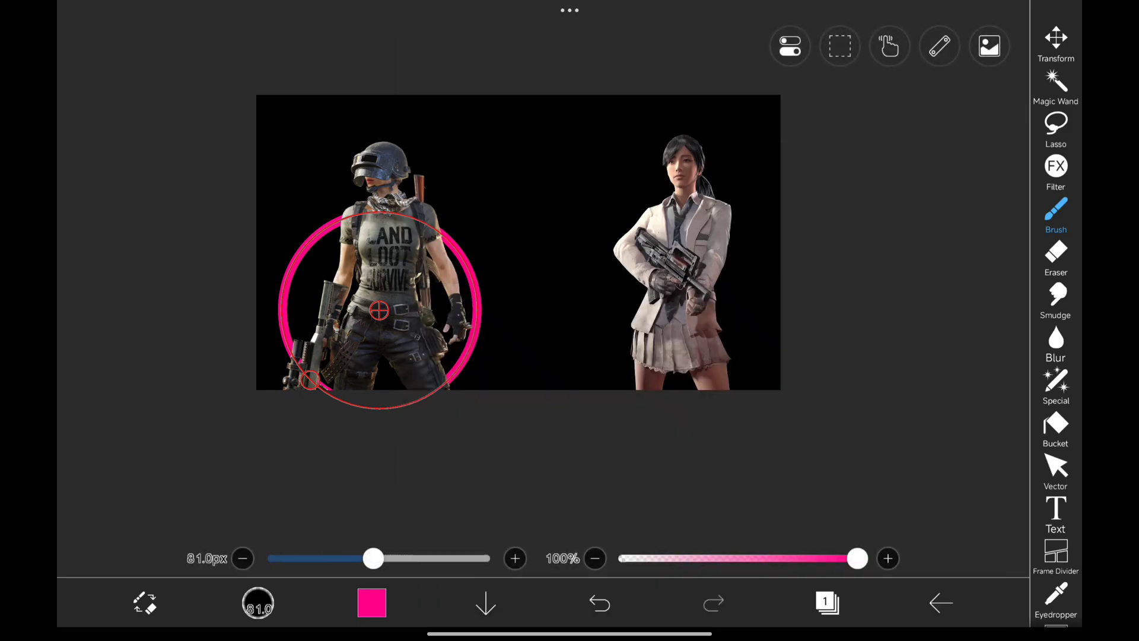
# Turn off the circular ruler and shift the ring layer slightly right
pyautogui.click(889, 46)
pyautogui.click(940, 45)
pyautogui.click(833, 121)
pyautogui.click(940, 46)
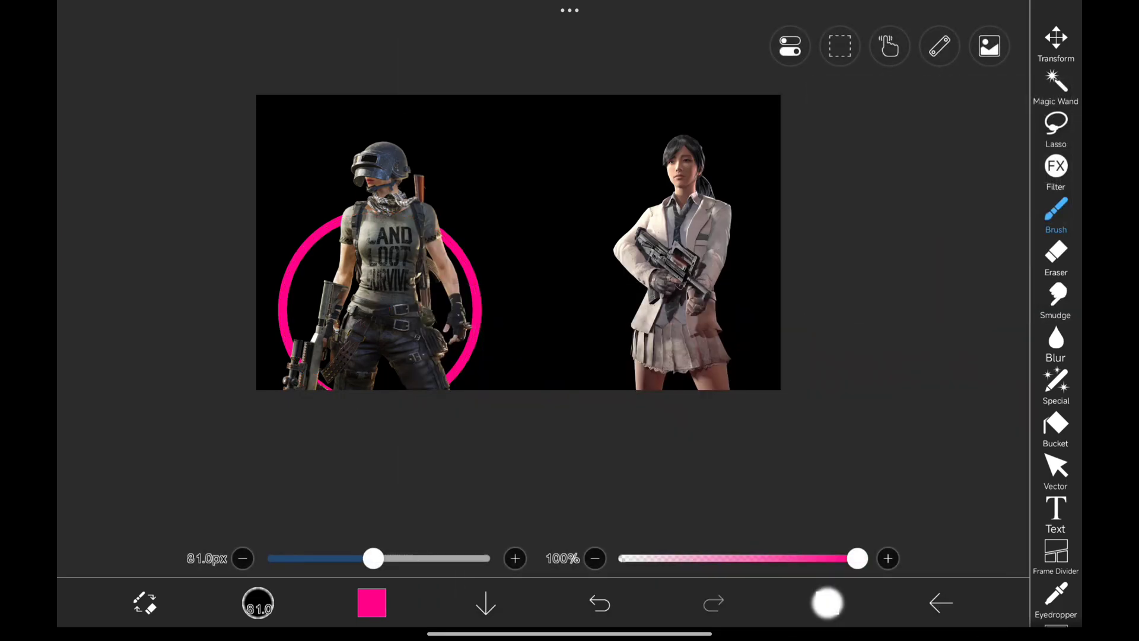
pyautogui.click(826, 603)
pyautogui.click(1055, 41)
pyautogui.moveTo(380, 298); pyautogui.dragTo(387, 299)
# Finalize the ring's position and place a duplicate ring behind the schoolgirl
pyautogui.click(1022, 554)
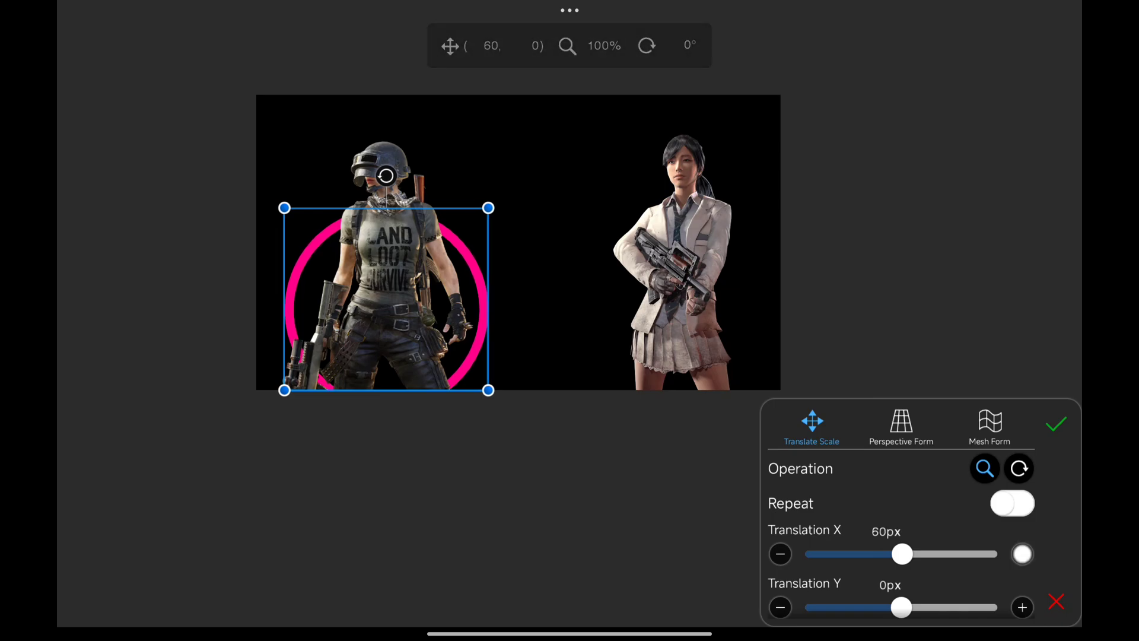
pyautogui.click(1057, 424)
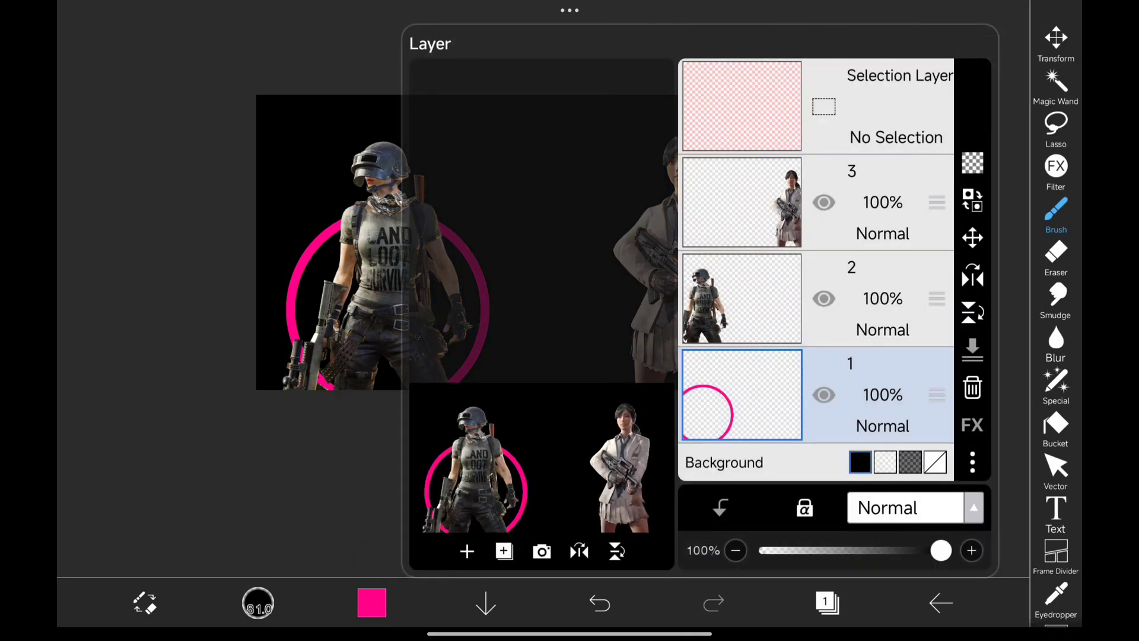
pyautogui.click(504, 552)
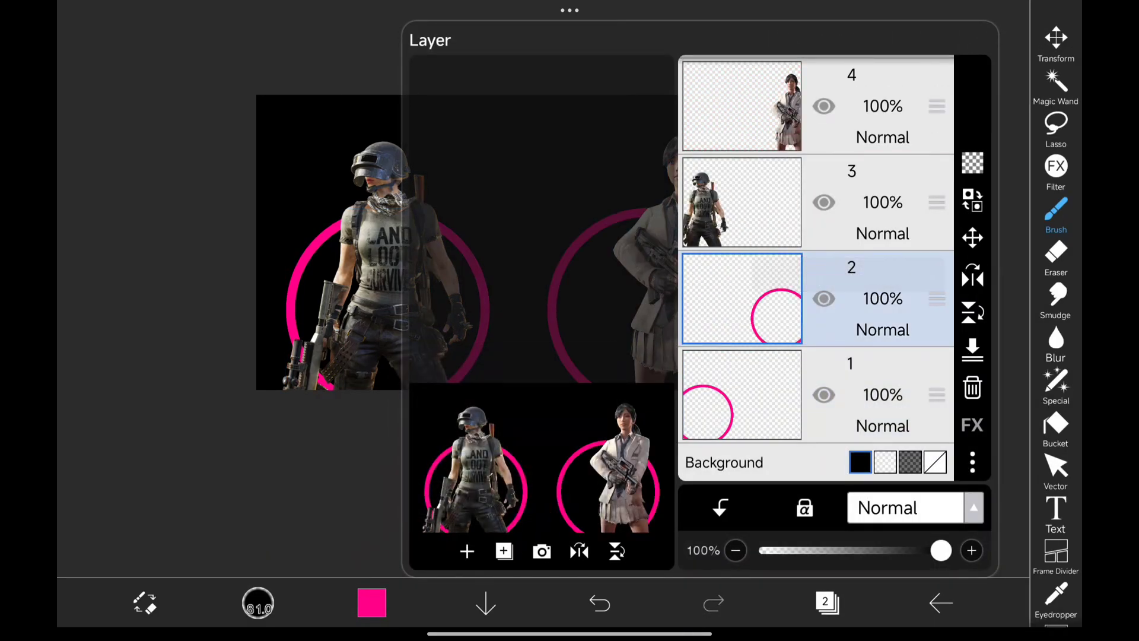
pyautogui.click(973, 237)
pyautogui.moveTo(546, 295); pyautogui.dragTo(578, 294)
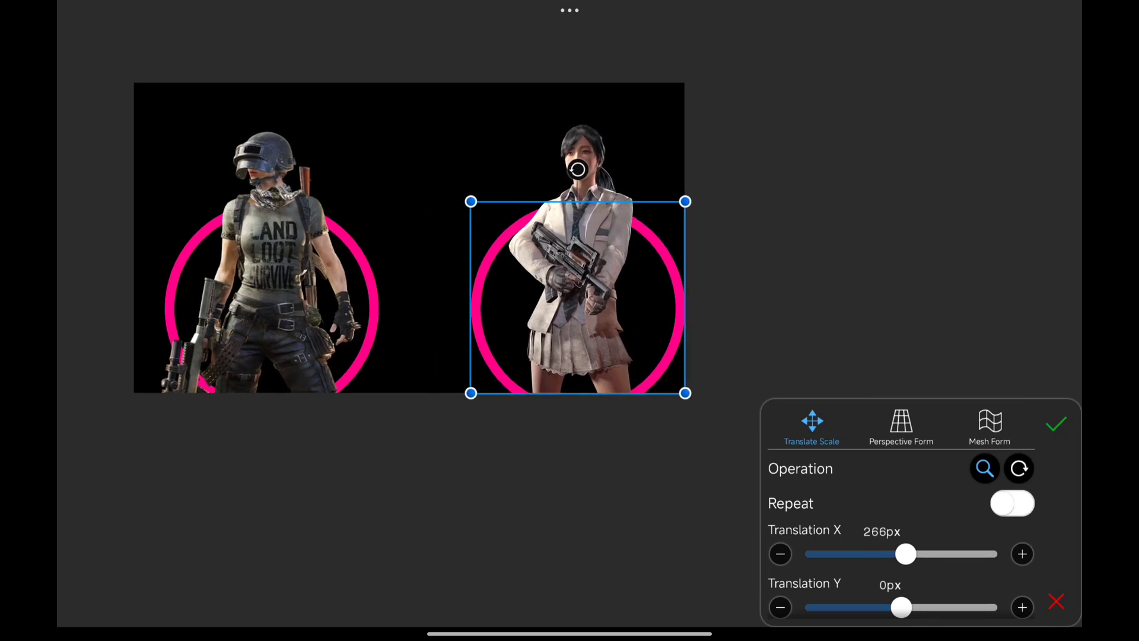
pyautogui.click(1057, 424)
pyautogui.click(825, 603)
pyautogui.scroll(-2, 467, 264)
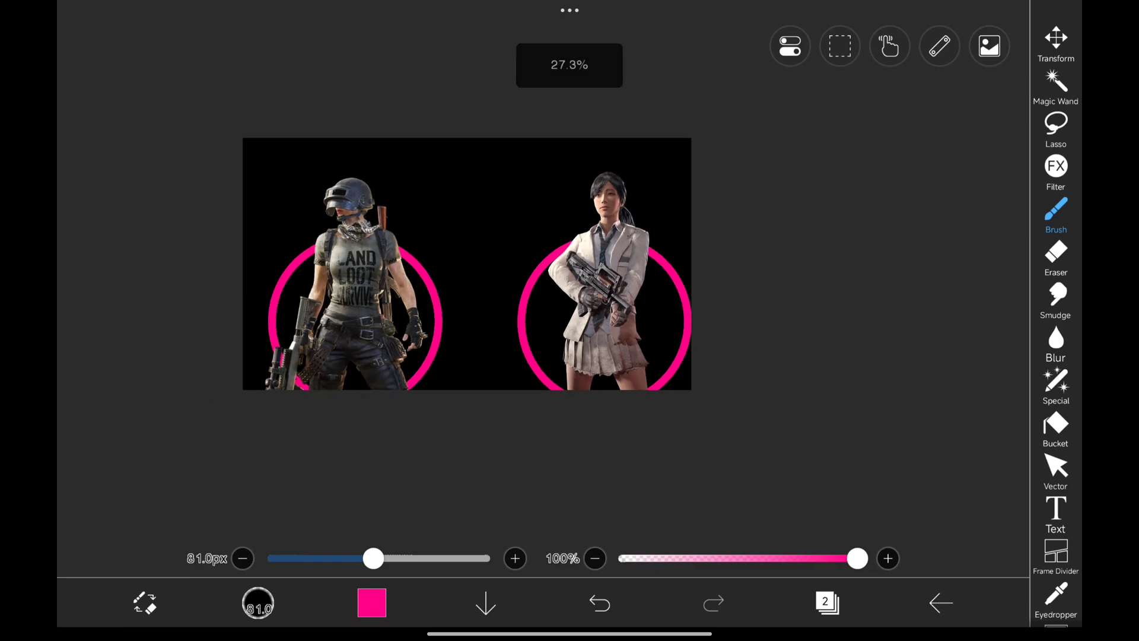
pyautogui.scroll(1, 467, 264)
pyautogui.scroll(-1, 450, 250)
# Merge the two ring layers and set the merged layer to Add blending
pyautogui.click(825, 603)
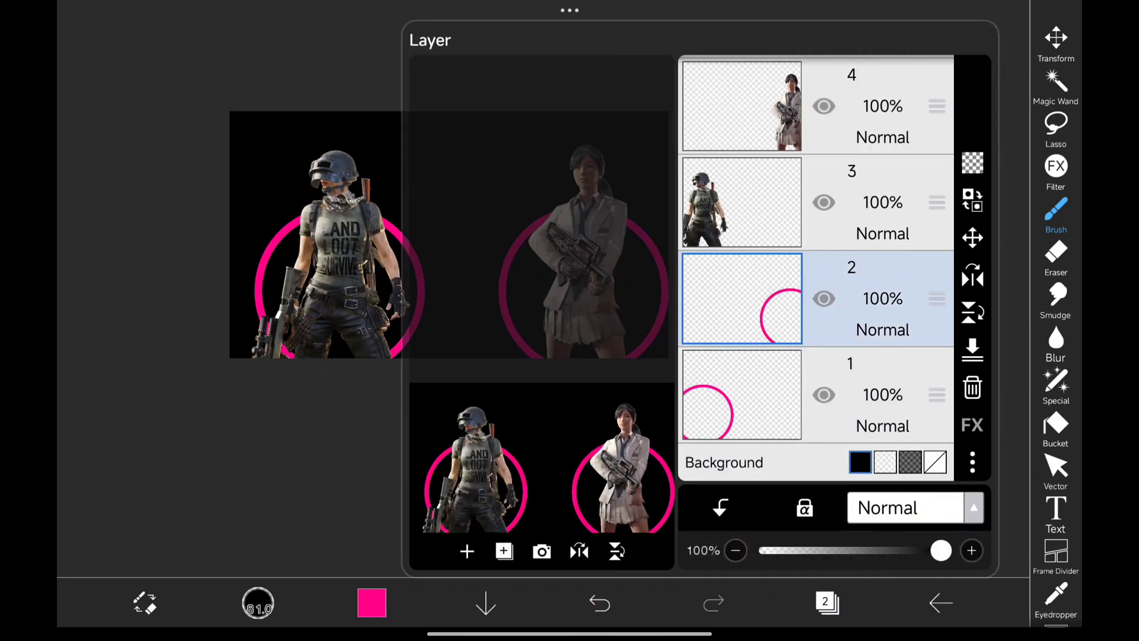
pyautogui.click(972, 349)
pyautogui.click(906, 507)
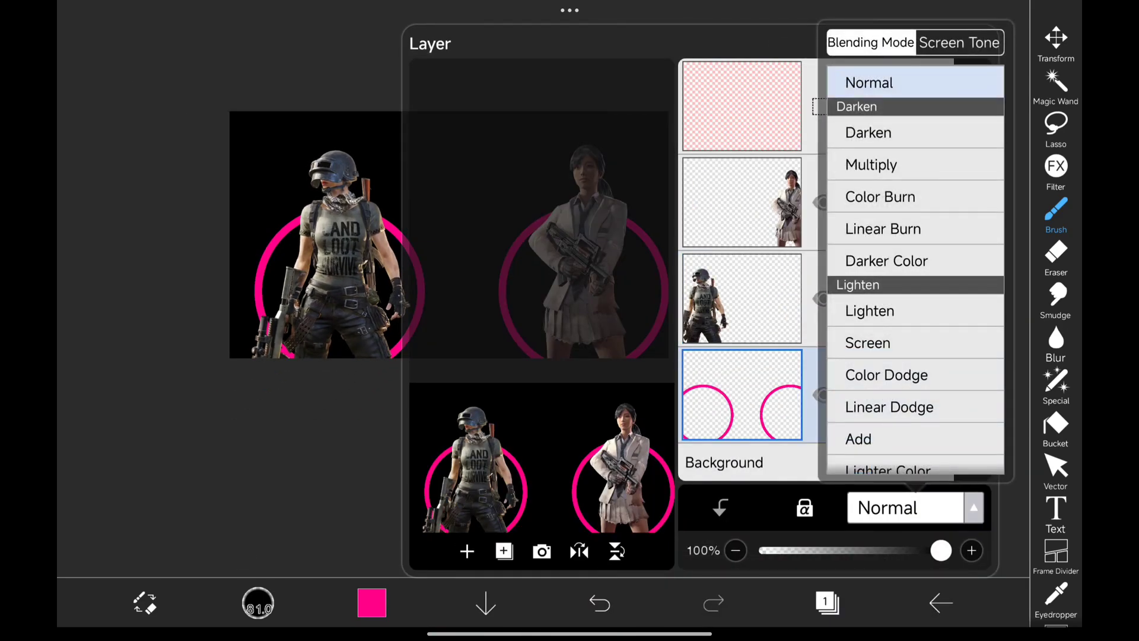
pyautogui.click(858, 438)
# Add a new empty layer with Add blending for the glow
pyautogui.click(467, 552)
pyautogui.click(906, 507)
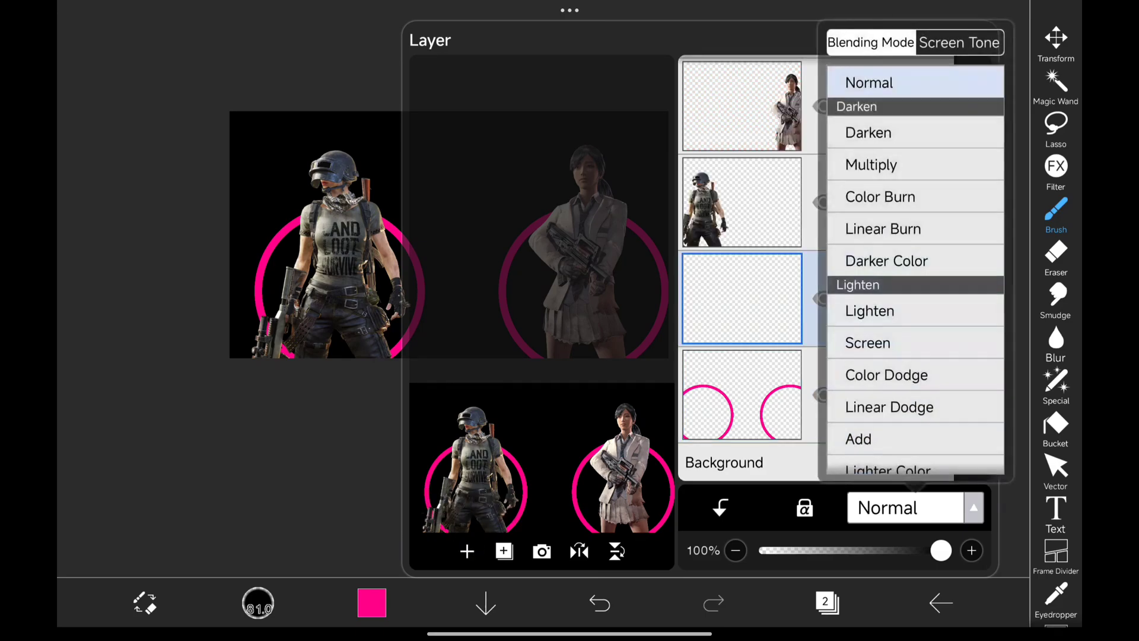
pyautogui.click(858, 439)
pyautogui.click(825, 602)
pyautogui.click(372, 603)
pyautogui.click(258, 602)
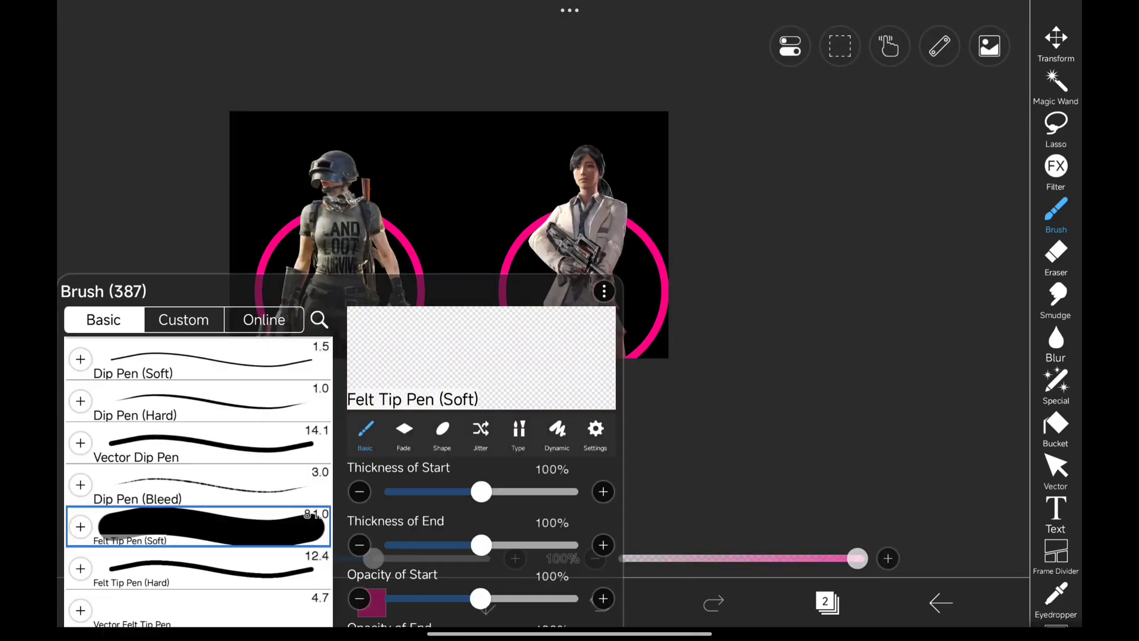
# Paint pink glow around the left ring with the Airbrush (Trapezoid 60%) - Linear Dodge
pyautogui.click(196, 417)
pyautogui.click(378, 451)
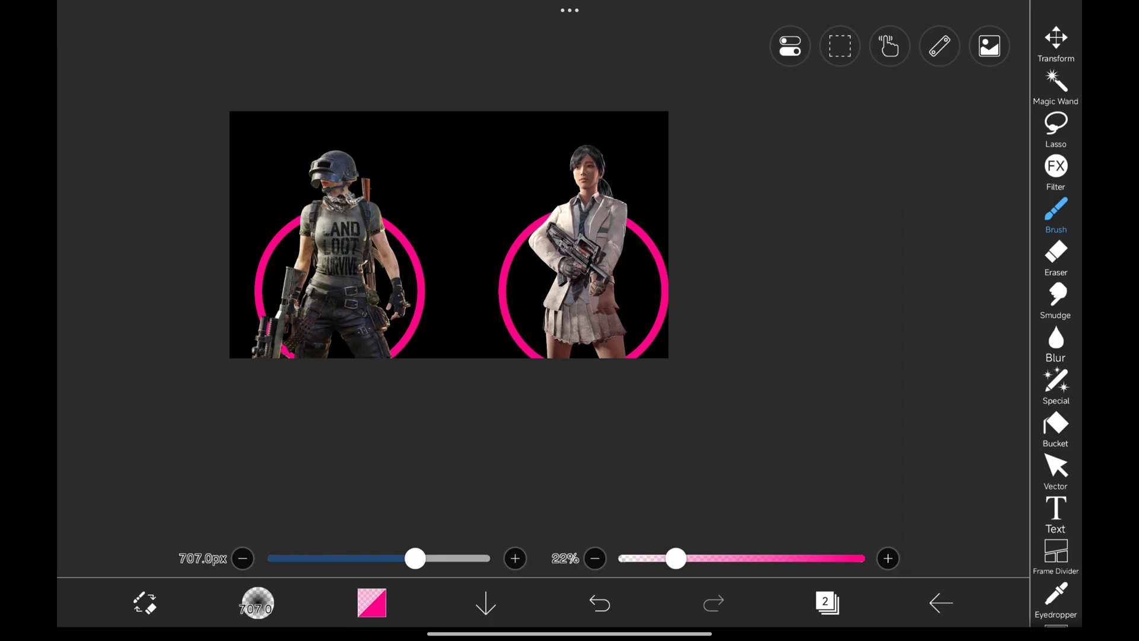
pyautogui.moveTo(676, 559); pyautogui.dragTo(735, 558)
pyautogui.moveTo(343, 200); pyautogui.dragTo(244, 329)
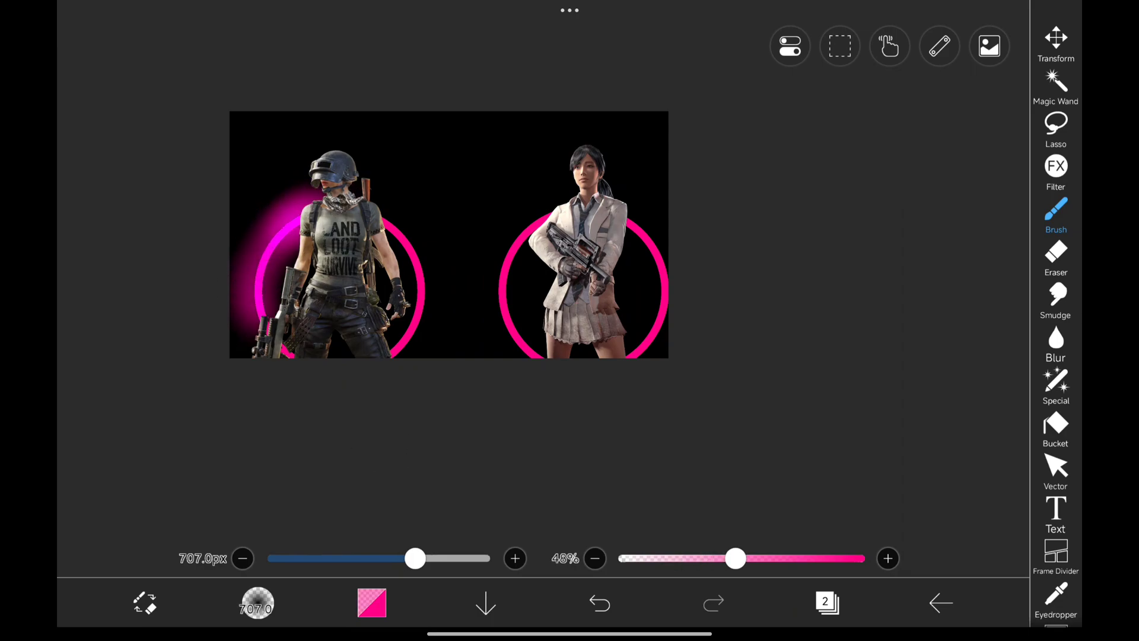
pyautogui.click(601, 602)
pyautogui.moveTo(736, 558); pyautogui.dragTo(702, 558)
pyautogui.moveTo(332, 189)
pyautogui.mouseDown()
pyautogui.moveTo(244, 329)
pyautogui.moveTo(419, 326)
pyautogui.mouseUp()
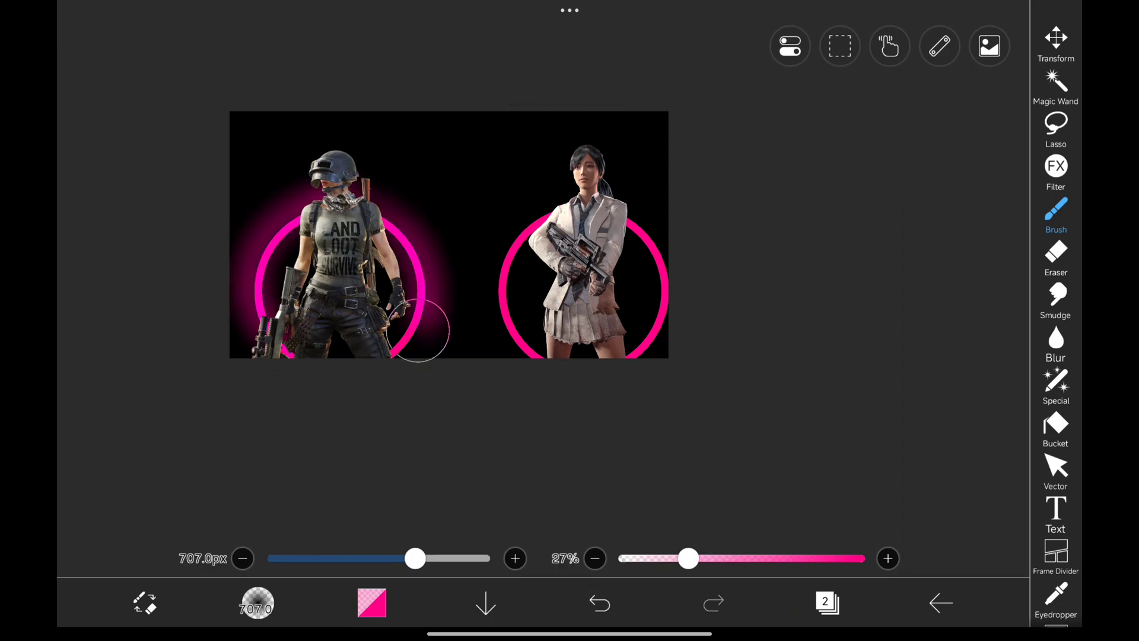
# With a larger brush, paint glow over the left figure, between the figures, and around the right figure
pyautogui.moveTo(416, 558); pyautogui.dragTo(453, 557)
pyautogui.moveTo(357, 169)
pyautogui.mouseDown()
pyautogui.moveTo(306, 190)
pyautogui.moveTo(387, 262)
pyautogui.mouseUp()
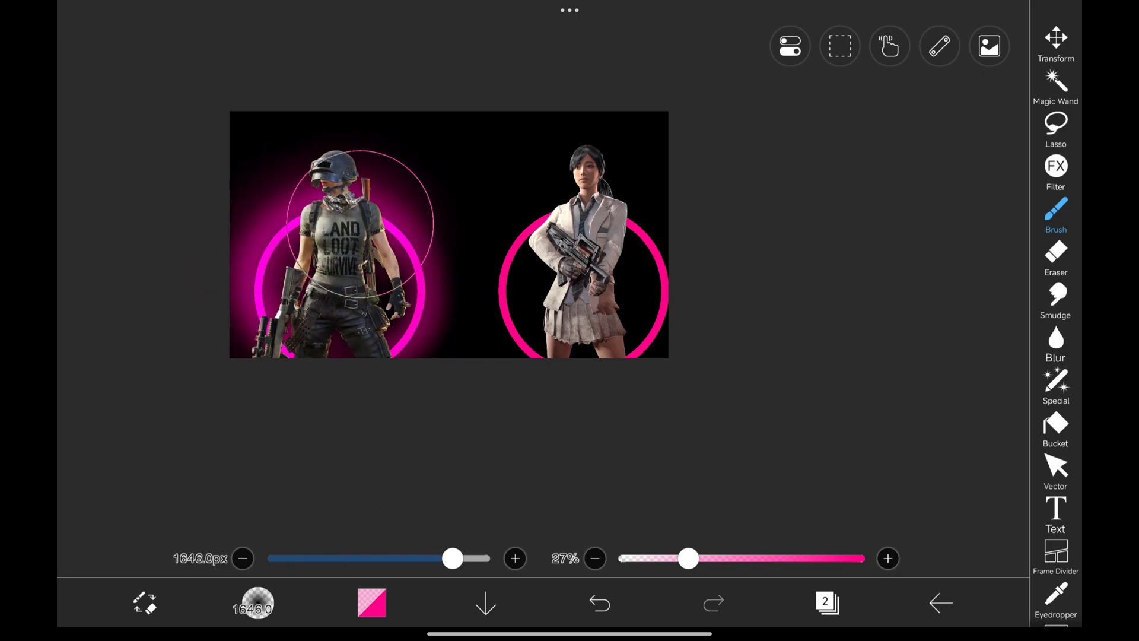
pyautogui.moveTo(569, 205)
pyautogui.mouseDown()
pyautogui.moveTo(525, 233)
pyautogui.moveTo(522, 343)
pyautogui.moveTo(546, 255)
pyautogui.moveTo(649, 229)
pyautogui.moveTo(647, 353)
pyautogui.mouseUp()
pyautogui.hotkey('ctrl', 'z')
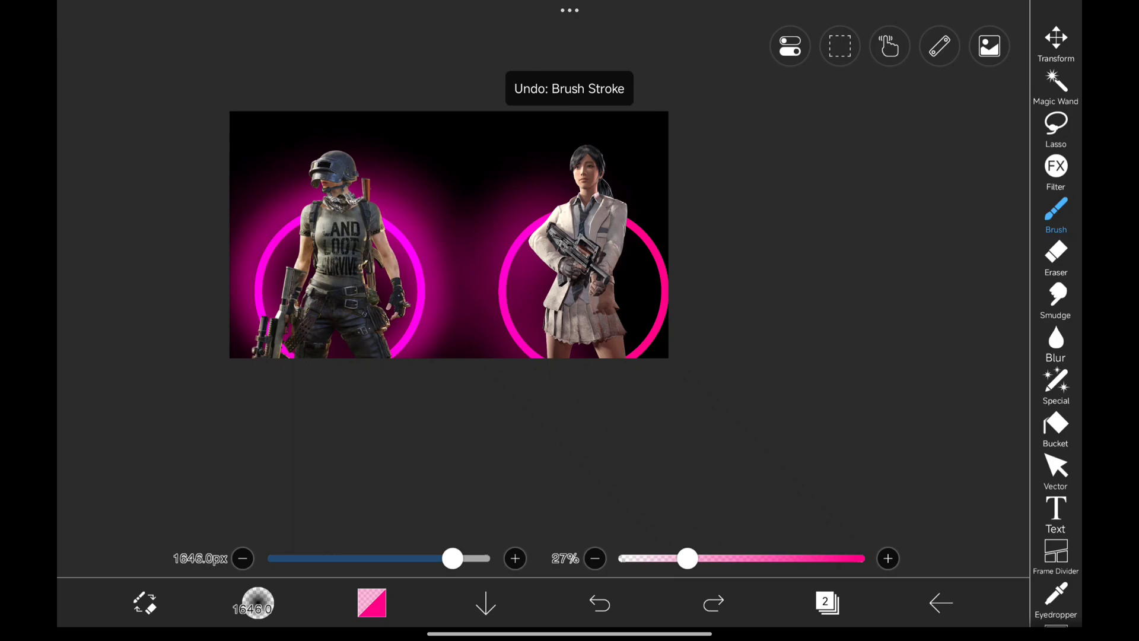
pyautogui.moveTo(587, 188)
pyautogui.mouseDown()
pyautogui.moveTo(483, 294)
pyautogui.moveTo(674, 255)
pyautogui.moveTo(667, 323)
pyautogui.moveTo(658, 222)
pyautogui.mouseUp()
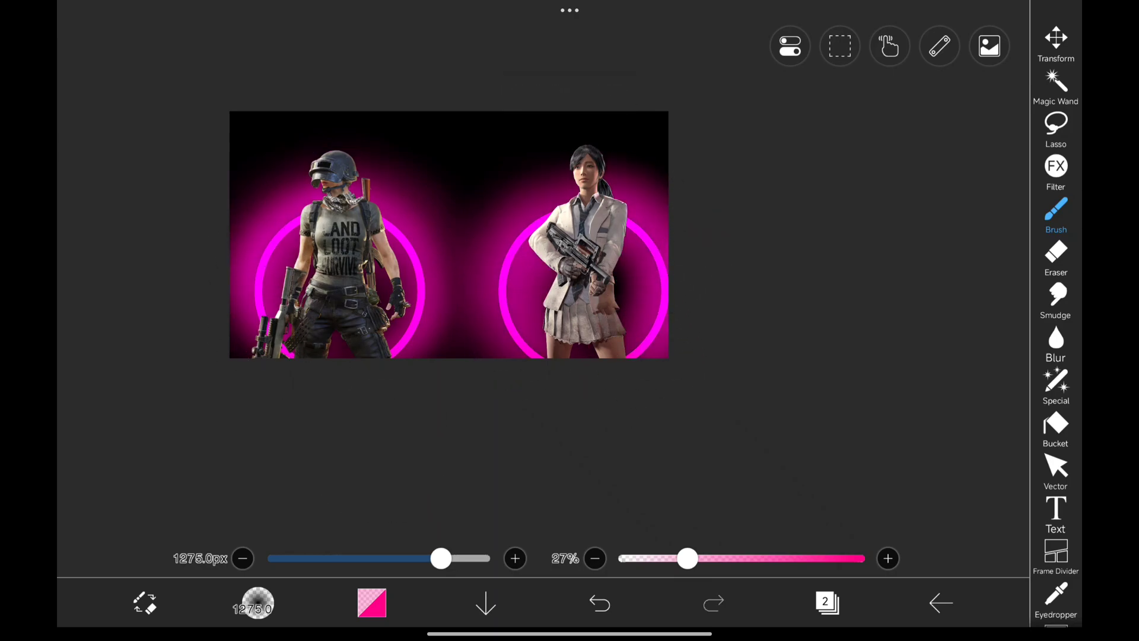
pyautogui.scroll(-2, 450, 238)
# Fade the glow layer to 40% and add a new Add-blend layer
pyautogui.click(825, 602)
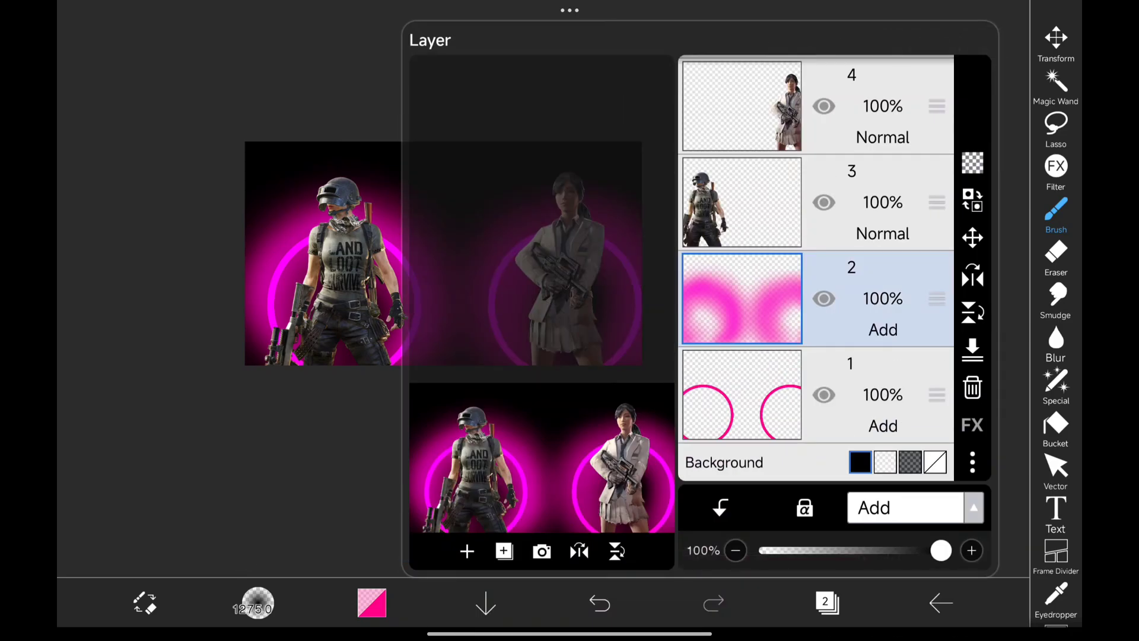
pyautogui.moveTo(941, 550)
pyautogui.mouseDown()
pyautogui.moveTo(819, 550)
pyautogui.moveTo(838, 550)
pyautogui.mouseUp()
pyautogui.click(504, 551)
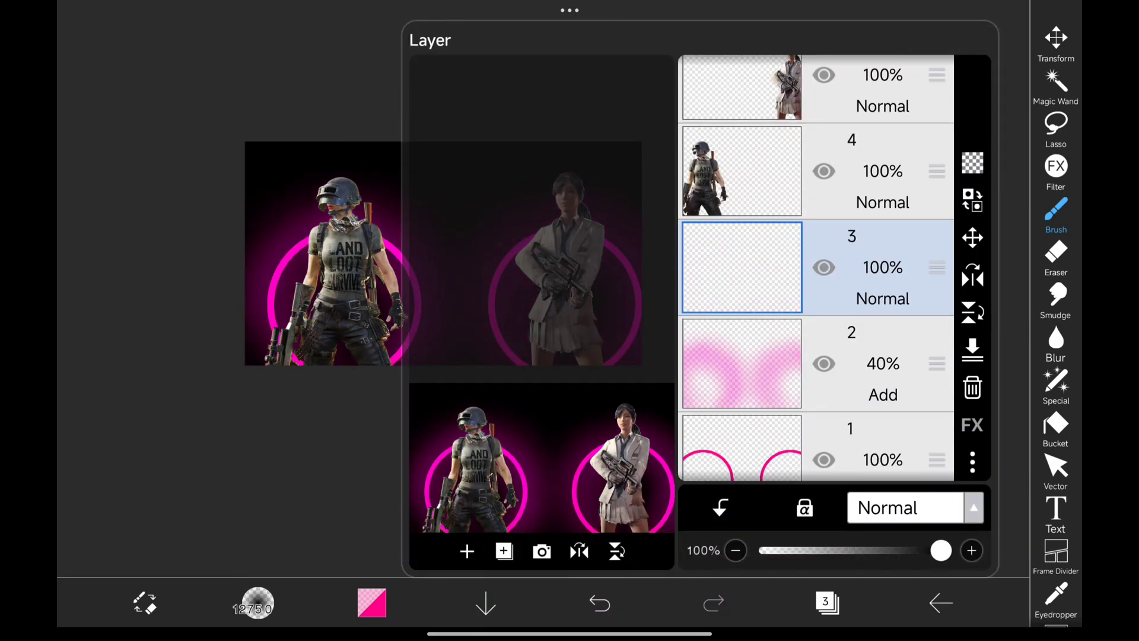
pyautogui.click(907, 507)
pyautogui.click(857, 437)
pyautogui.click(826, 602)
# Brighten the glow along both rings, then position the purple city background image
pyautogui.moveTo(534, 227)
pyautogui.mouseDown()
pyautogui.moveTo(488, 273)
pyautogui.moveTo(511, 369)
pyautogui.mouseUp()
pyautogui.moveTo(630, 284); pyautogui.dragTo(627, 356)
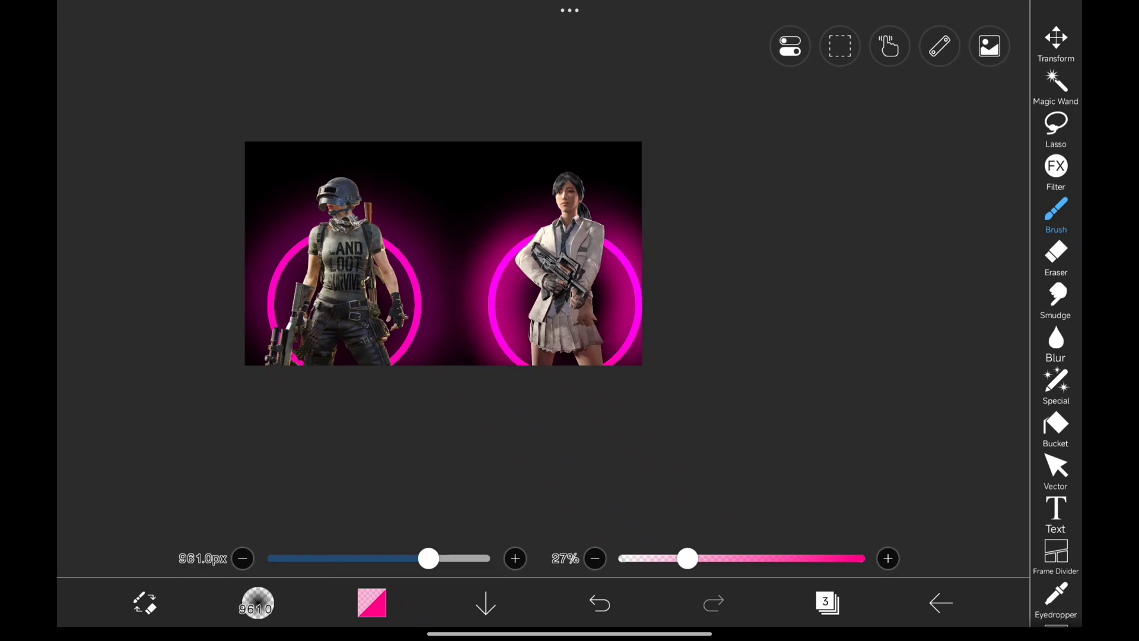
pyautogui.moveTo(322, 240)
pyautogui.mouseDown()
pyautogui.moveTo(285, 276)
pyautogui.moveTo(267, 343)
pyautogui.mouseUp()
pyautogui.moveTo(387, 233)
pyautogui.mouseDown()
pyautogui.moveTo(418, 272)
pyautogui.moveTo(414, 361)
pyautogui.moveTo(408, 258)
pyautogui.mouseUp()
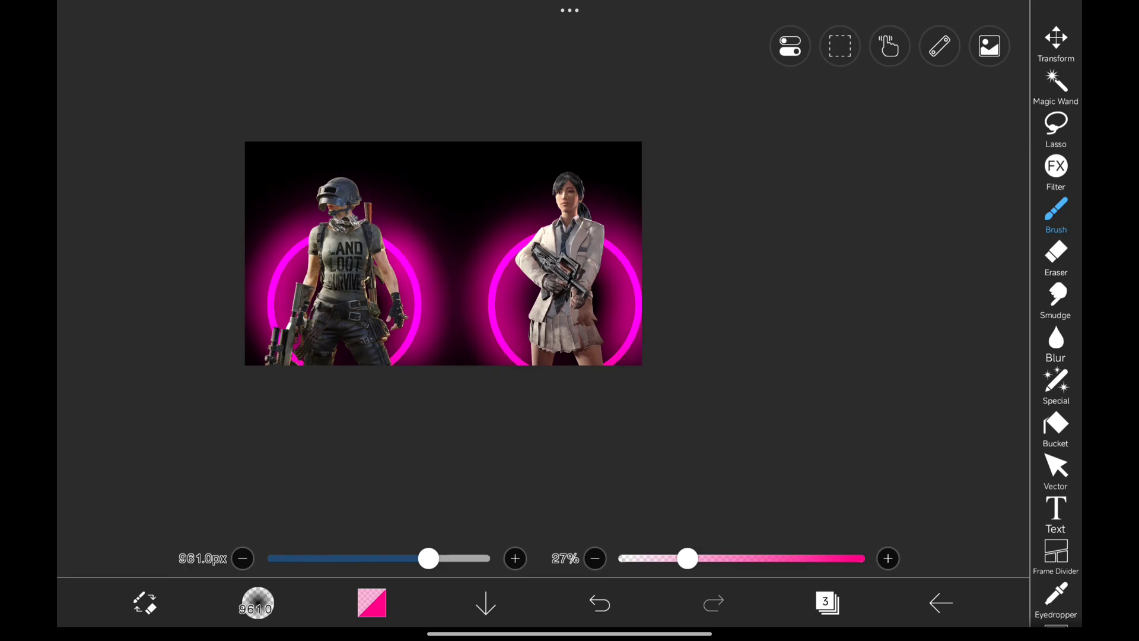
pyautogui.moveTo(494, 267); pyautogui.dragTo(487, 299)
pyautogui.hotkey('ctrl', 'z')
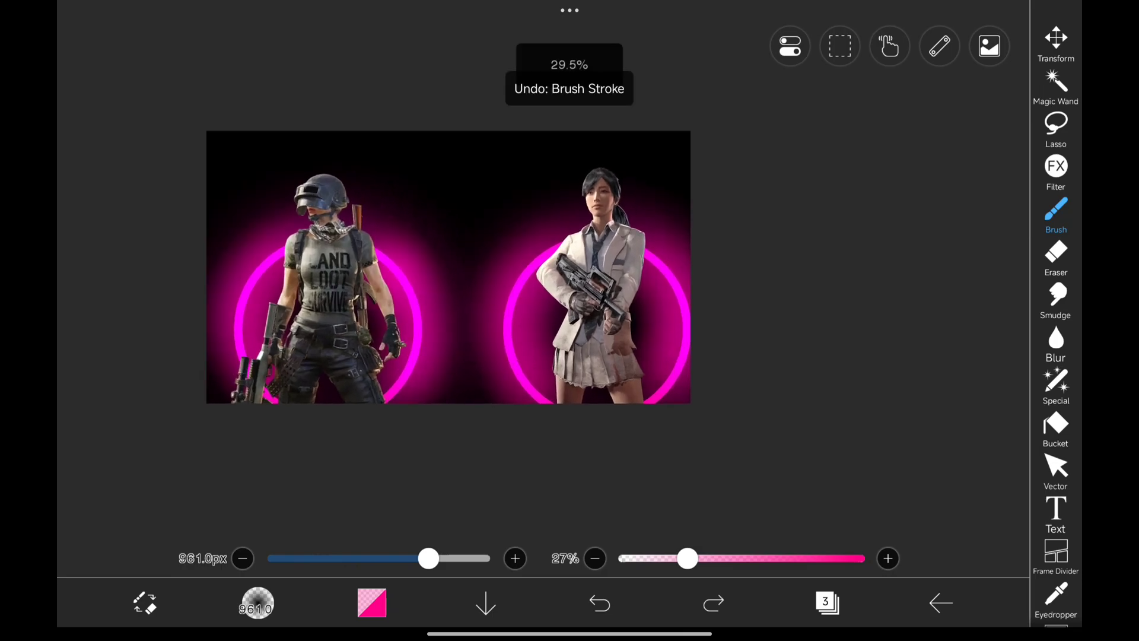
pyautogui.moveTo(445, 258); pyautogui.dragTo(421, 259)
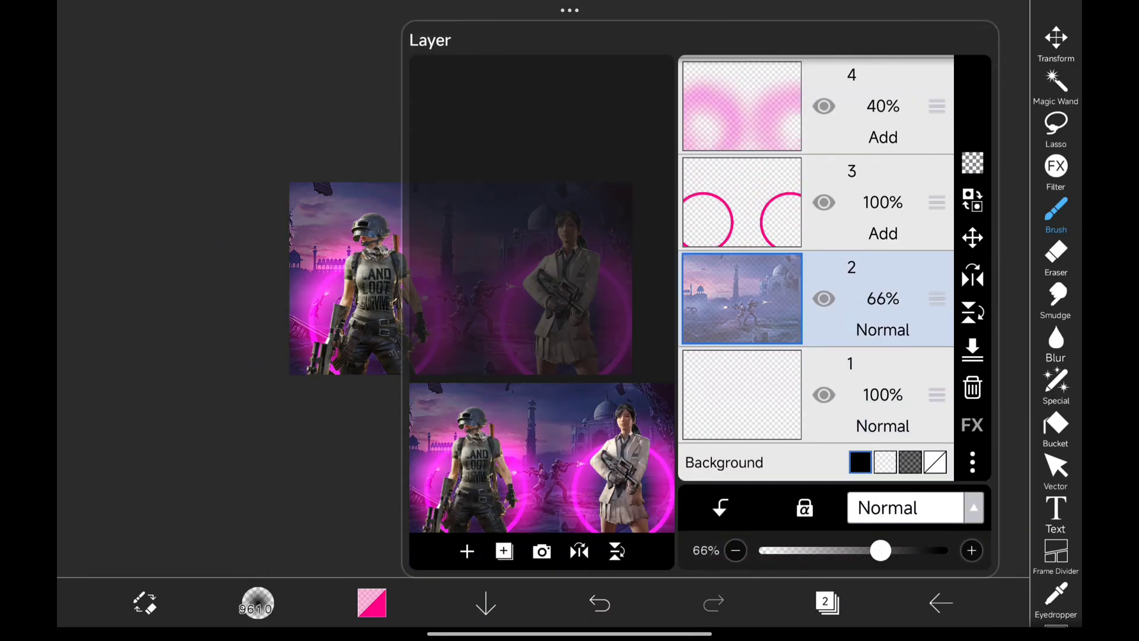
# Lower Layer 2's opacity to about 44%, then open Brightness & Contrast
pyautogui.moveTo(881, 551); pyautogui.dragTo(840, 550)
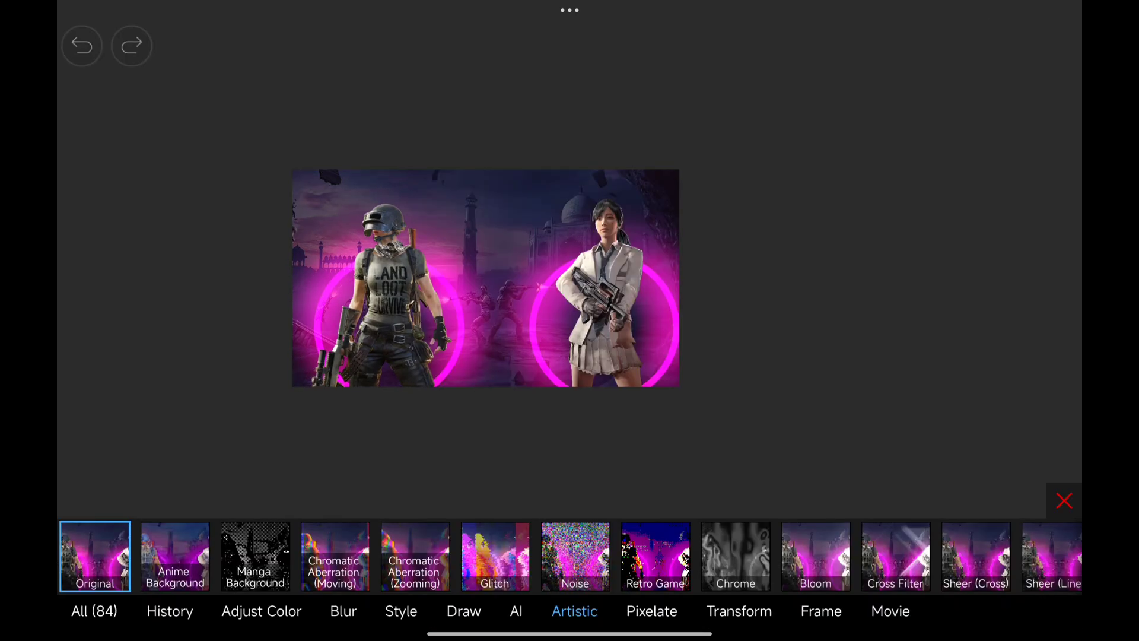
pyautogui.click(261, 610)
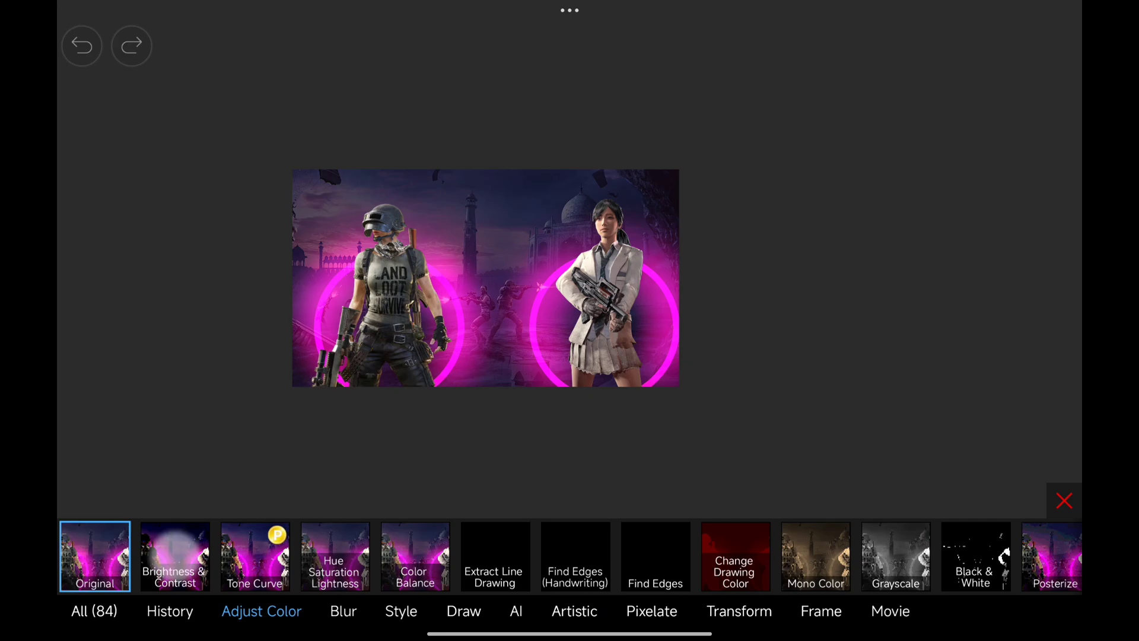
pyautogui.click(174, 557)
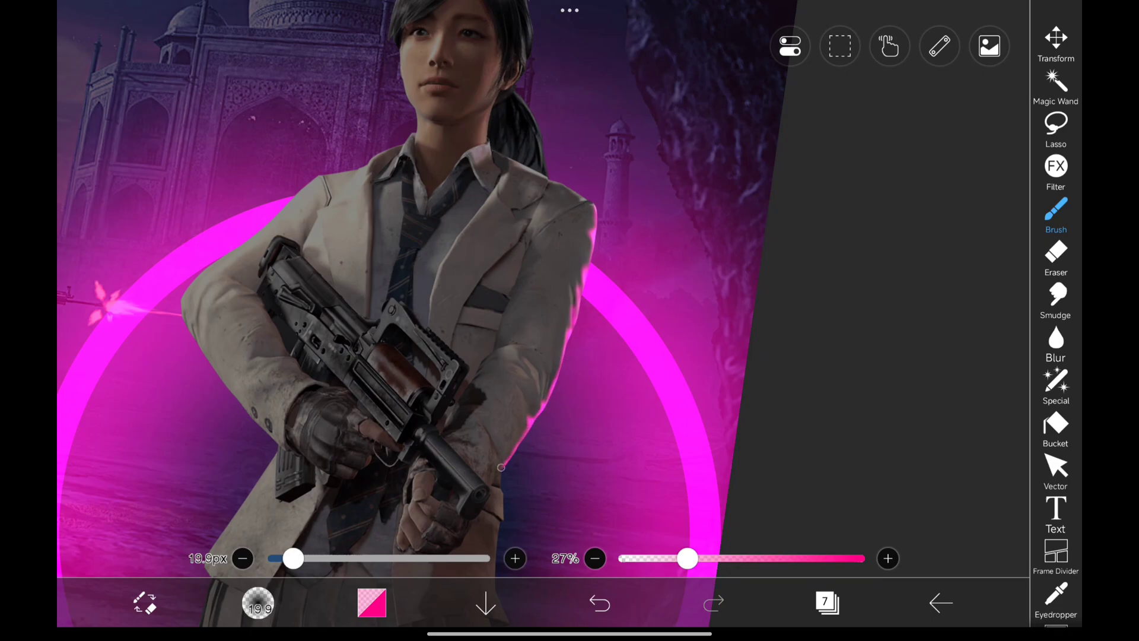
pyautogui.scroll(-3, 502, 503)
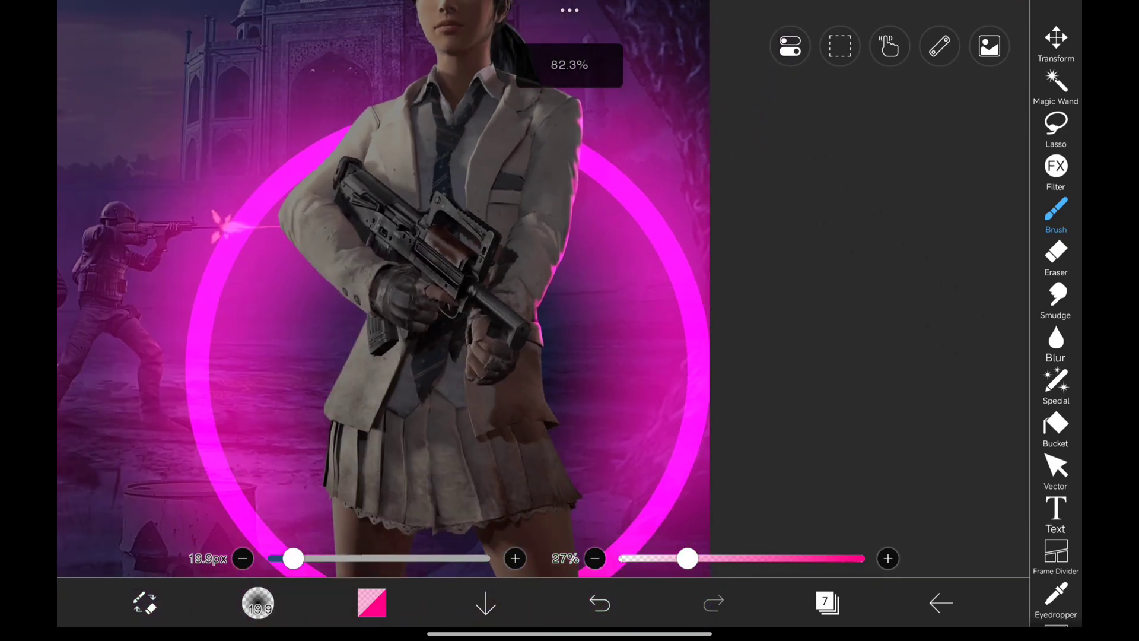
pyautogui.scroll(5, 470, 336)
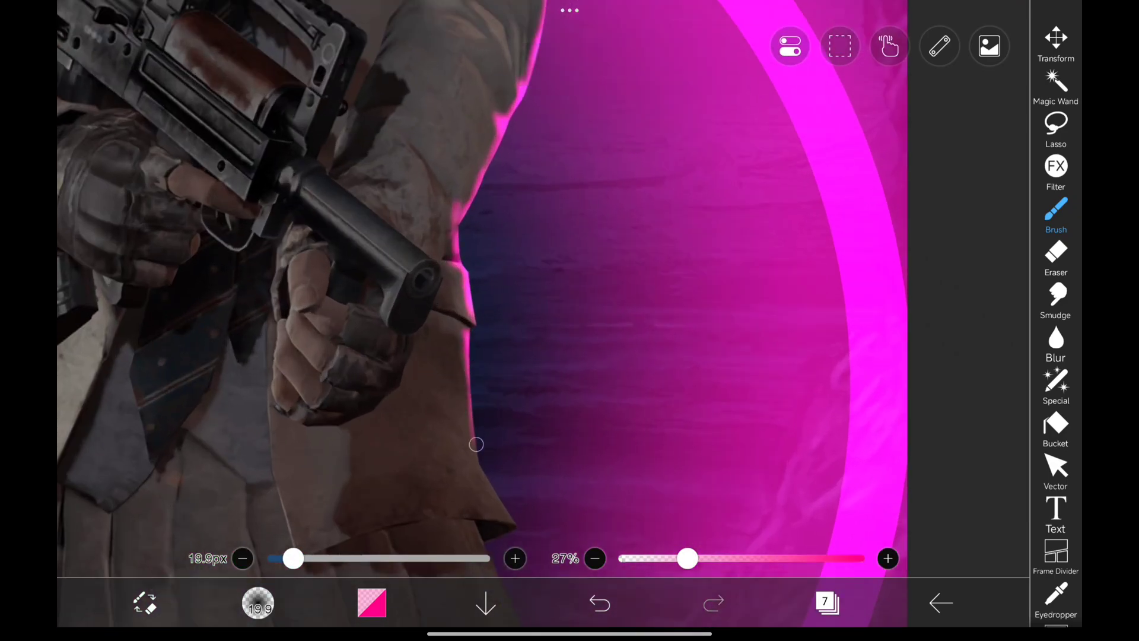
pyautogui.scroll(-2, 534, 431)
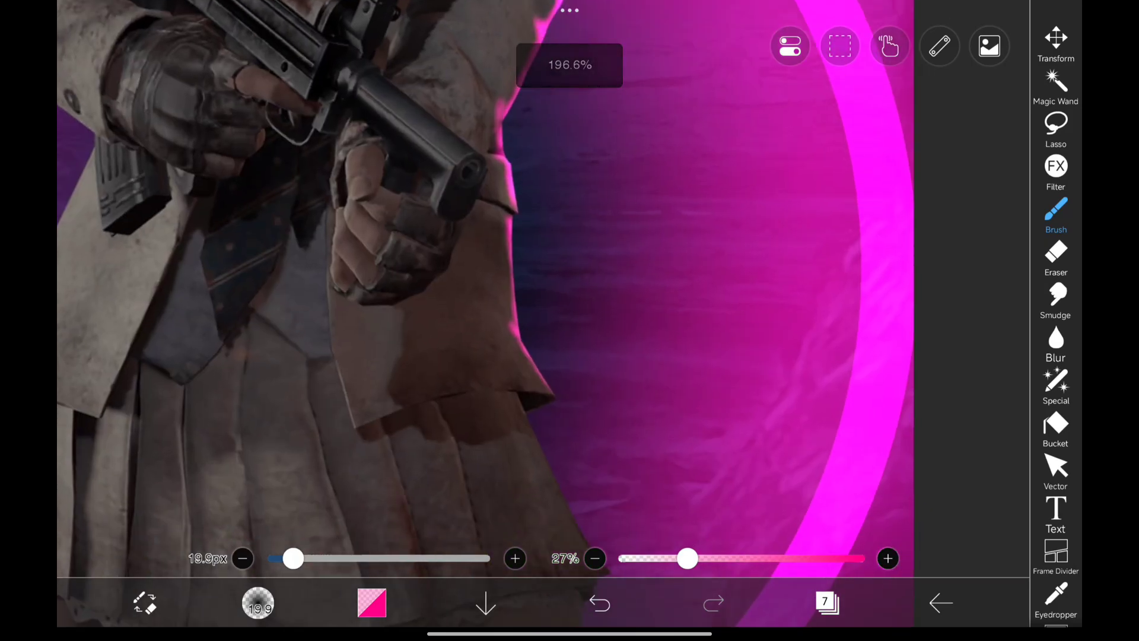
pyautogui.scroll(-2, 543, 371)
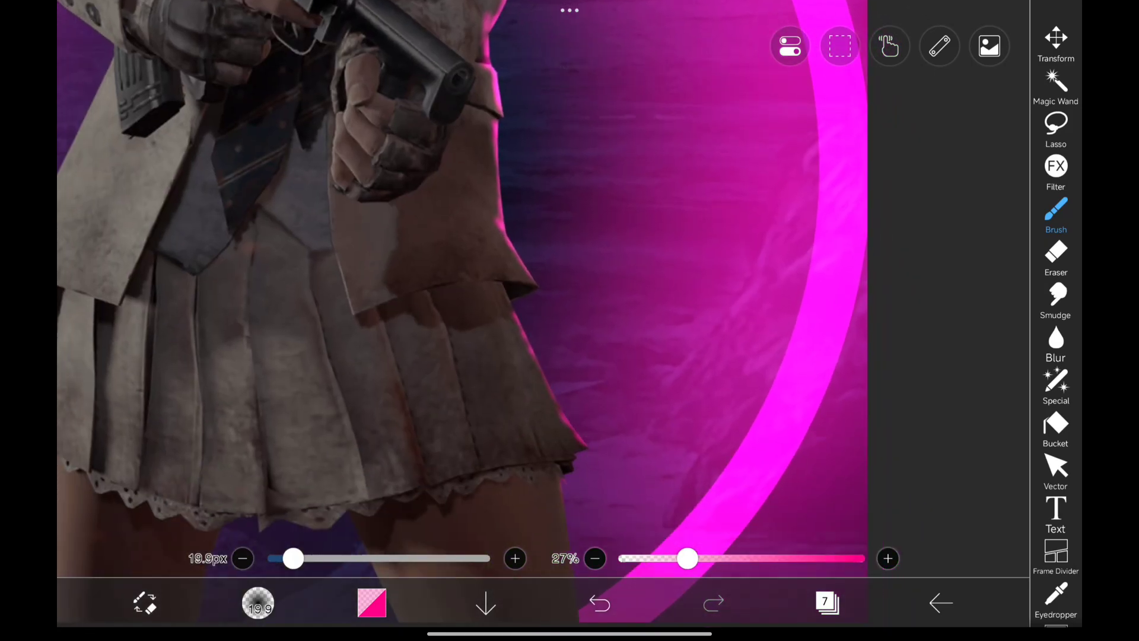
pyautogui.scroll(-2, 463, 311)
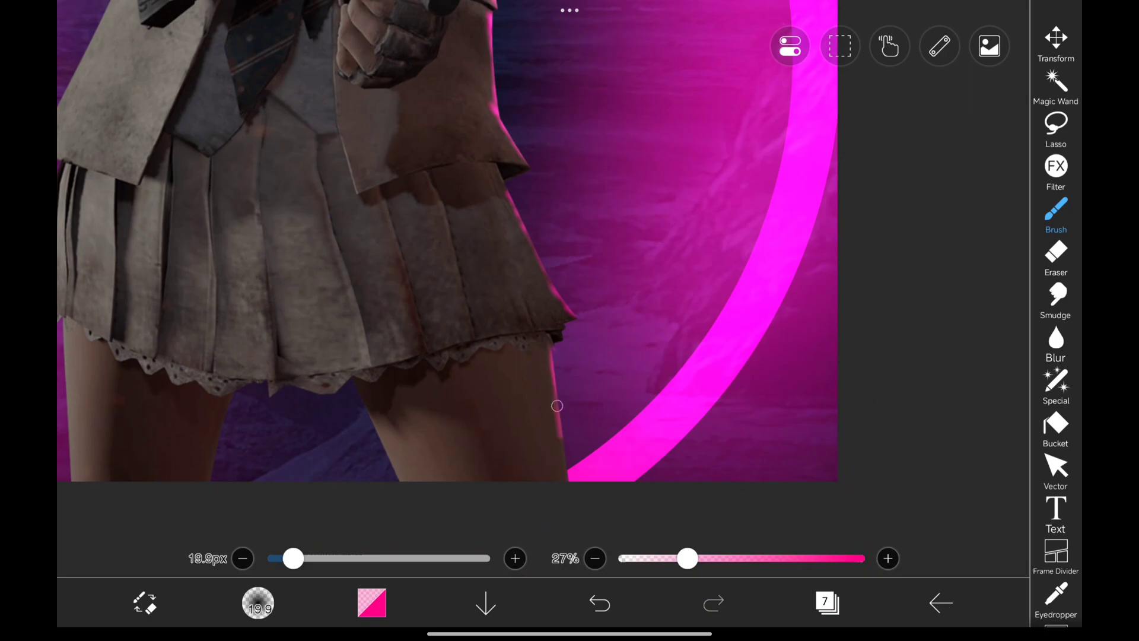
pyautogui.scroll(-3, 333, 304)
pyautogui.scroll(3, 334, 304)
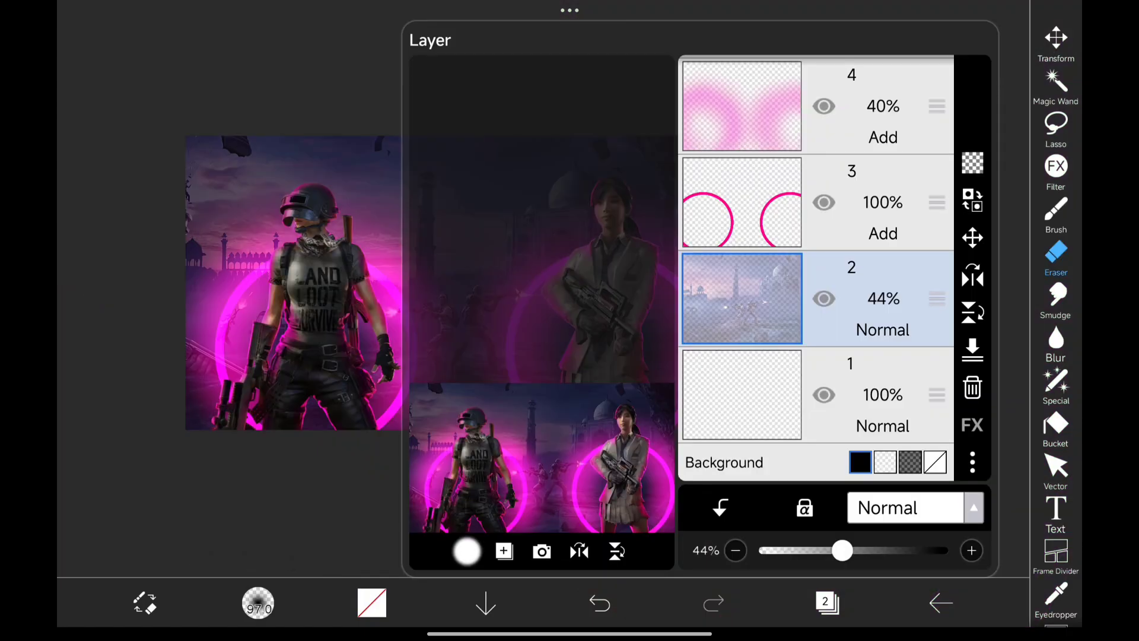
# On a new layer, paint soft shading with the 751px brush at 39% opacity, undoing one stroke
pyautogui.click(972, 164)
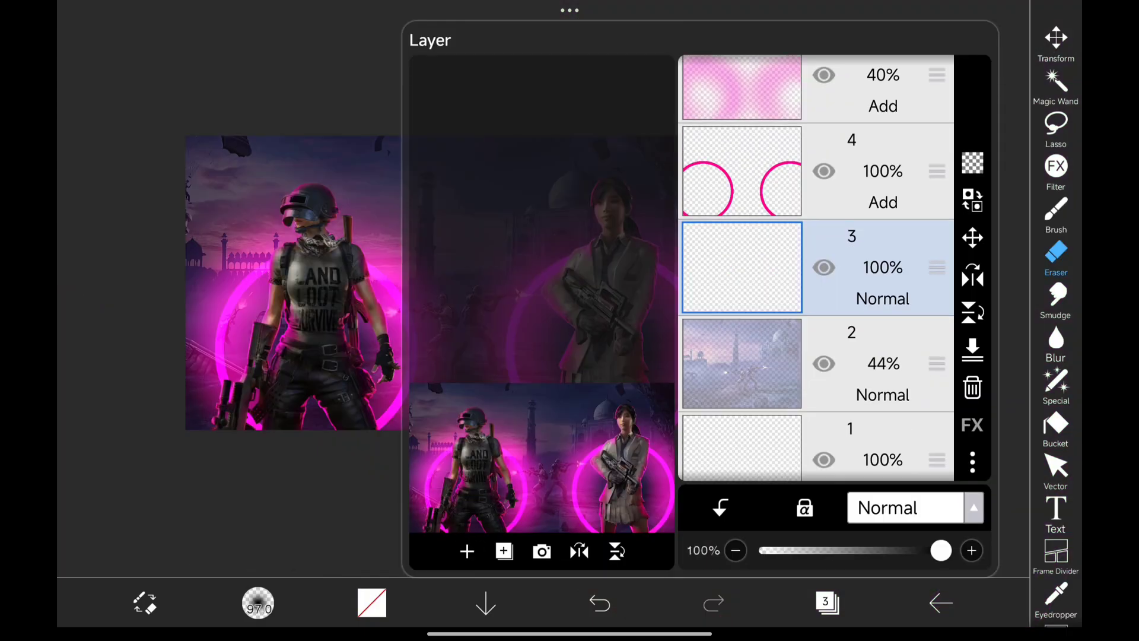
pyautogui.click(825, 603)
pyautogui.click(1056, 214)
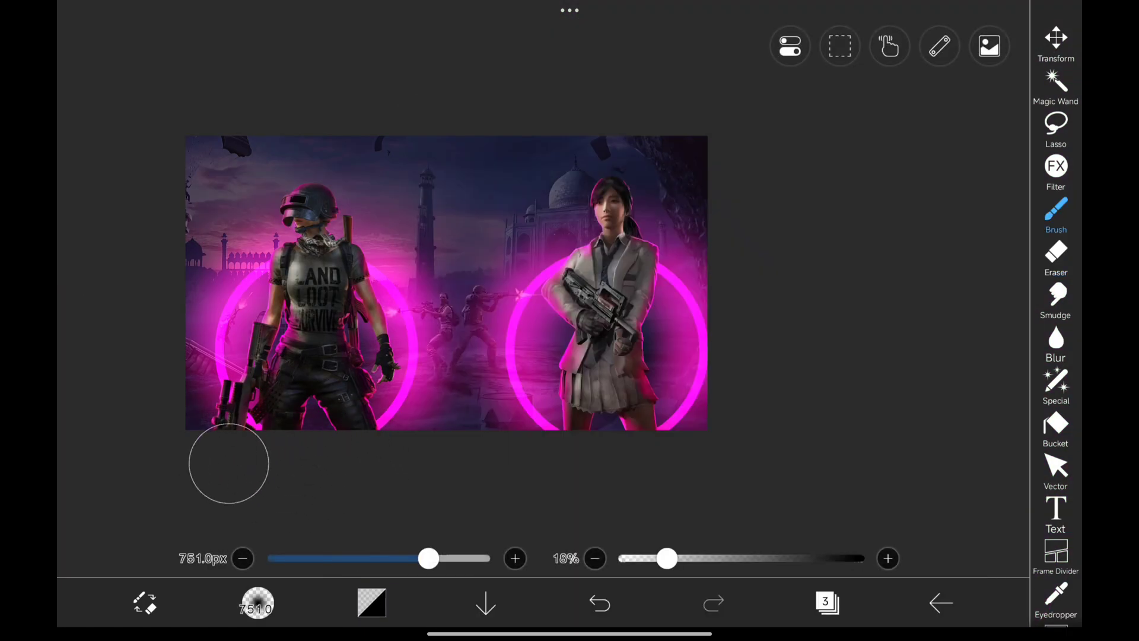
pyautogui.moveTo(667, 557); pyautogui.dragTo(693, 558)
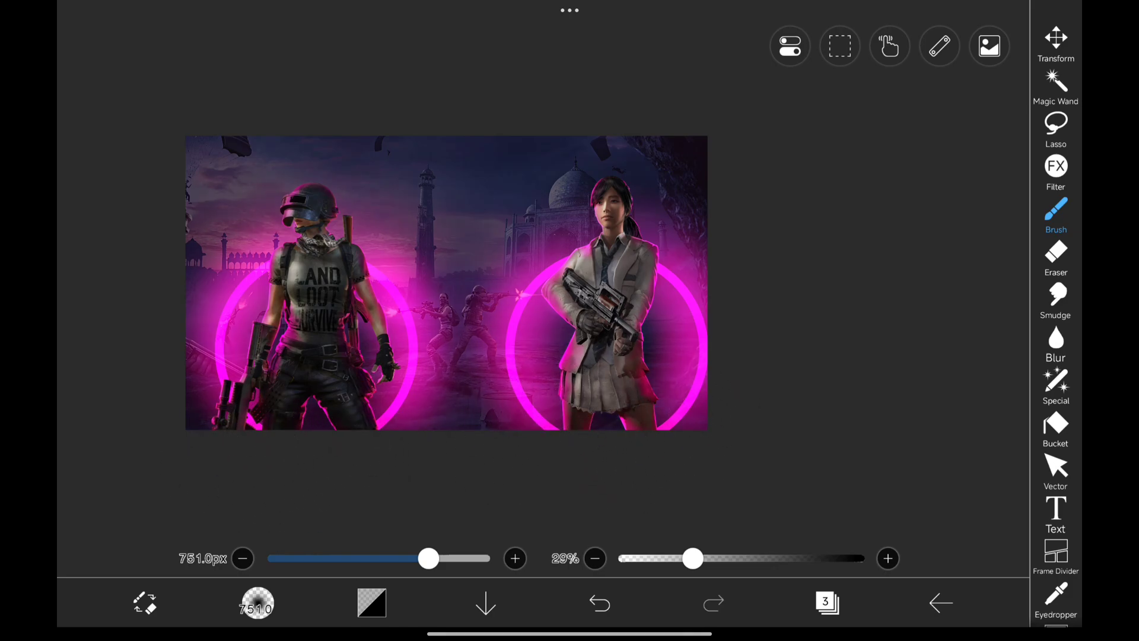
pyautogui.moveTo(693, 558); pyautogui.dragTo(714, 557)
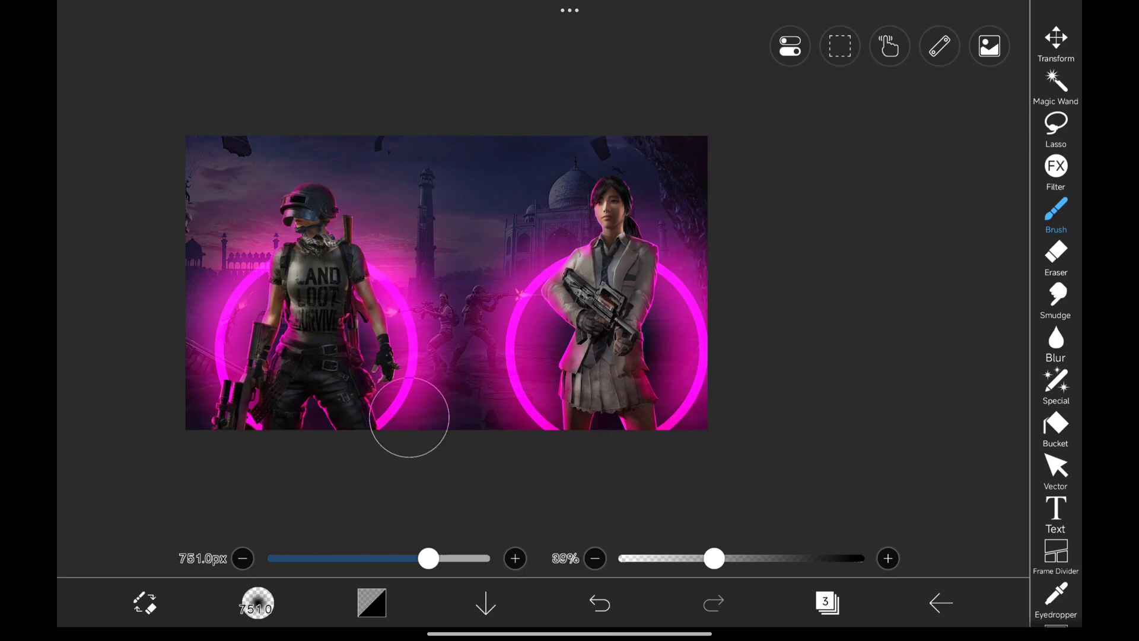
pyautogui.hotkey('ctrl', 'z')
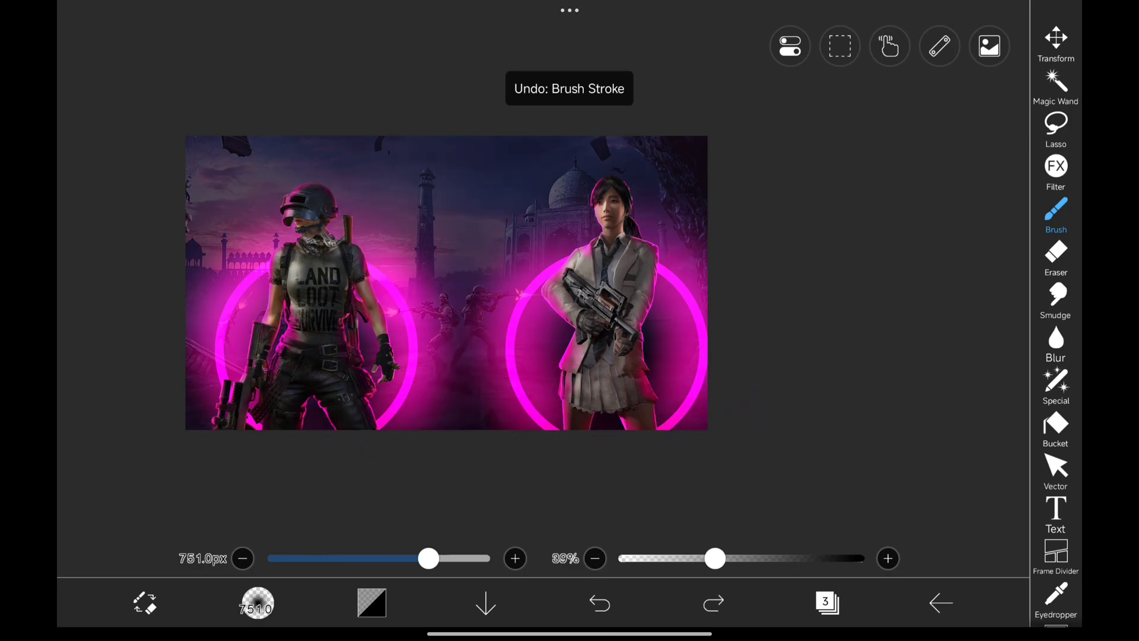
pyautogui.scroll(-2, 446, 285)
pyautogui.scroll(-1, 445, 285)
pyautogui.scroll(-1, 446, 285)
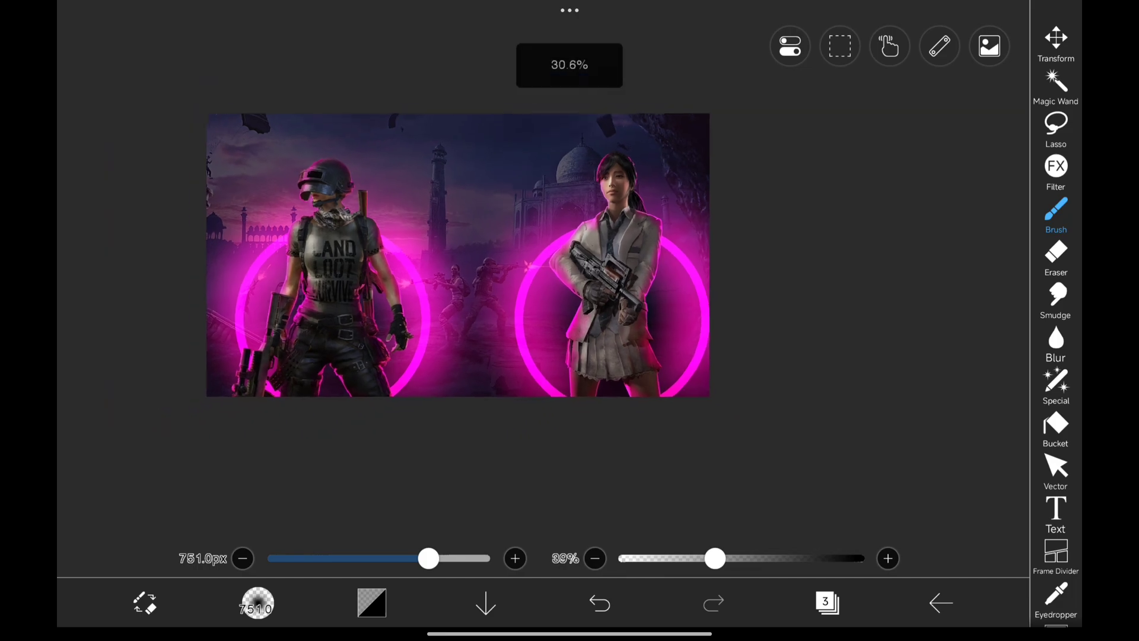
pyautogui.scroll(-1, 472, 276)
pyautogui.scroll(-2, 922, 534)
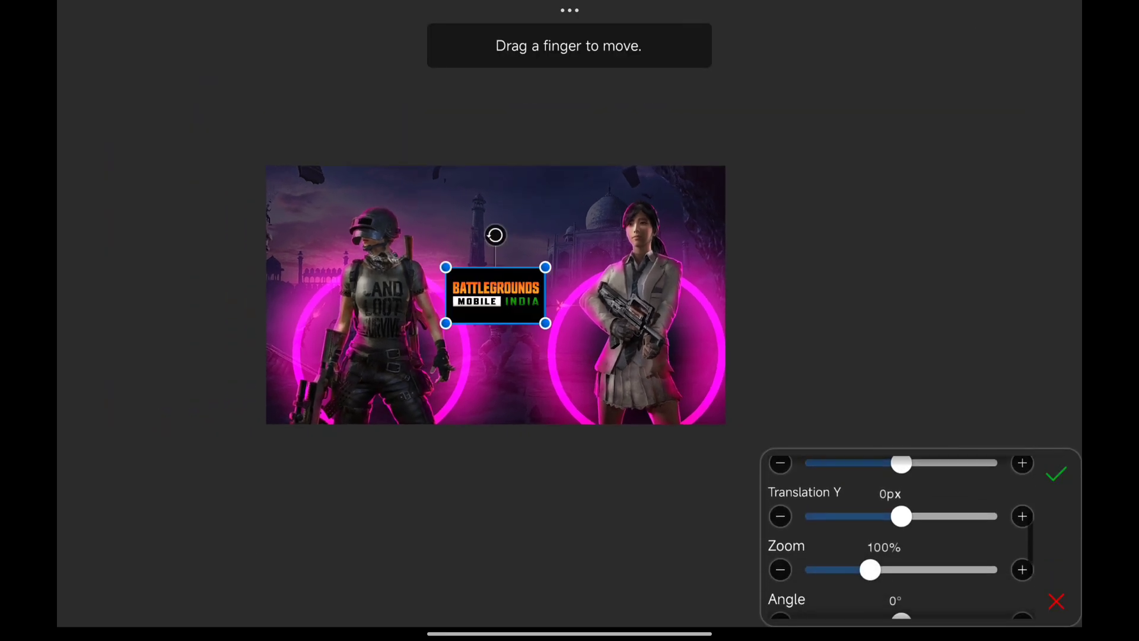
# Move the logo down to the bottom centre and set its layer to Screen blending
pyautogui.moveTo(495, 294); pyautogui.dragTo(495, 375)
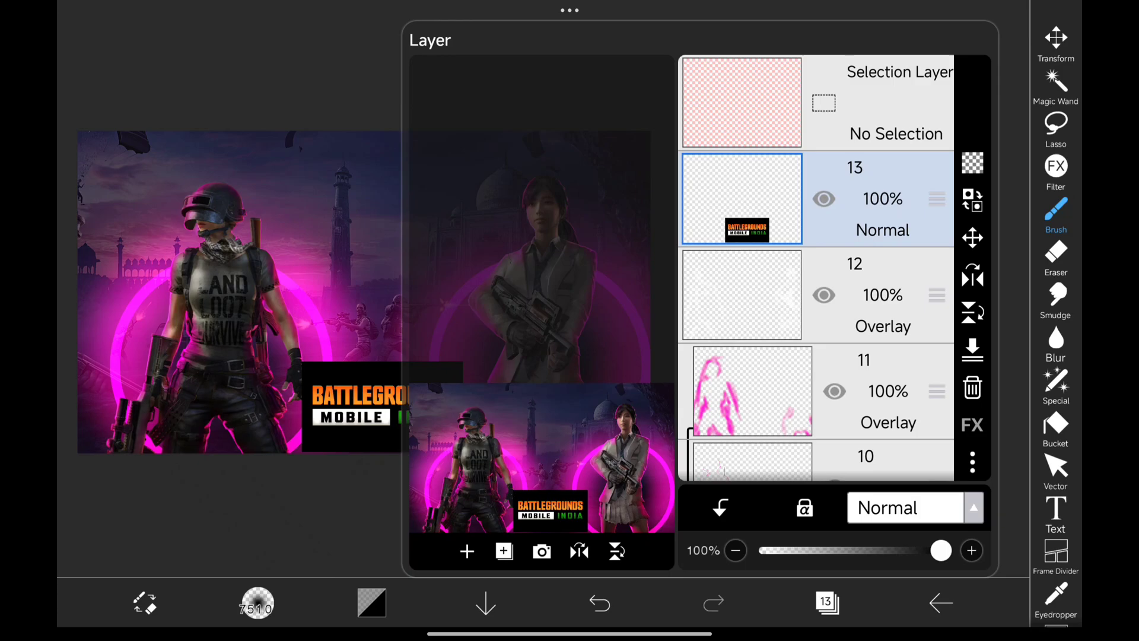
pyautogui.click(905, 507)
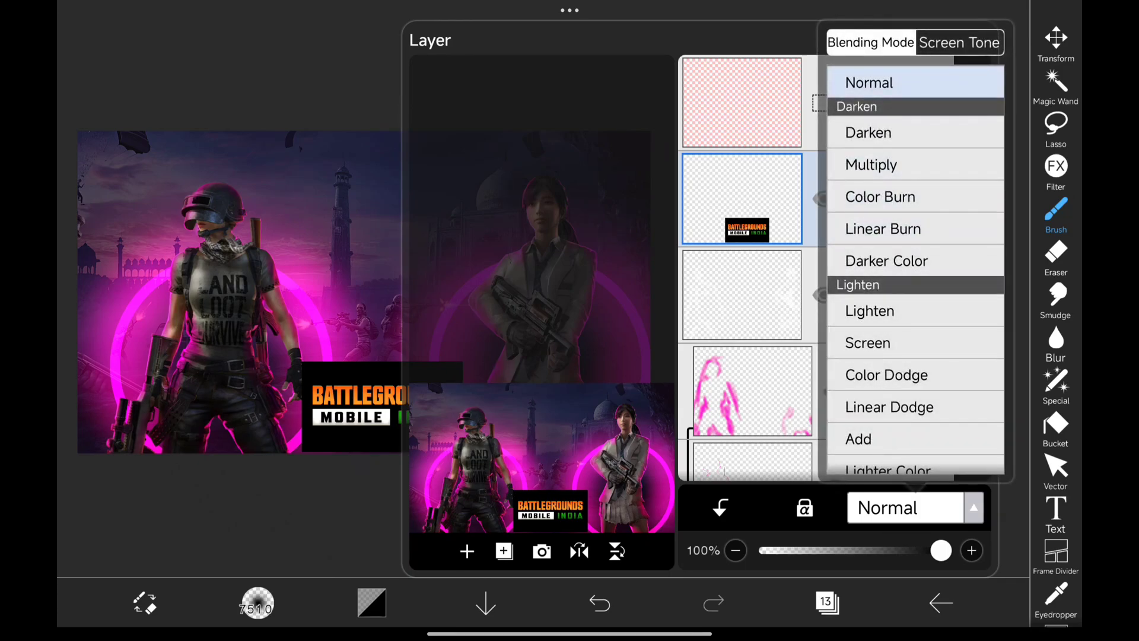
pyautogui.click(869, 343)
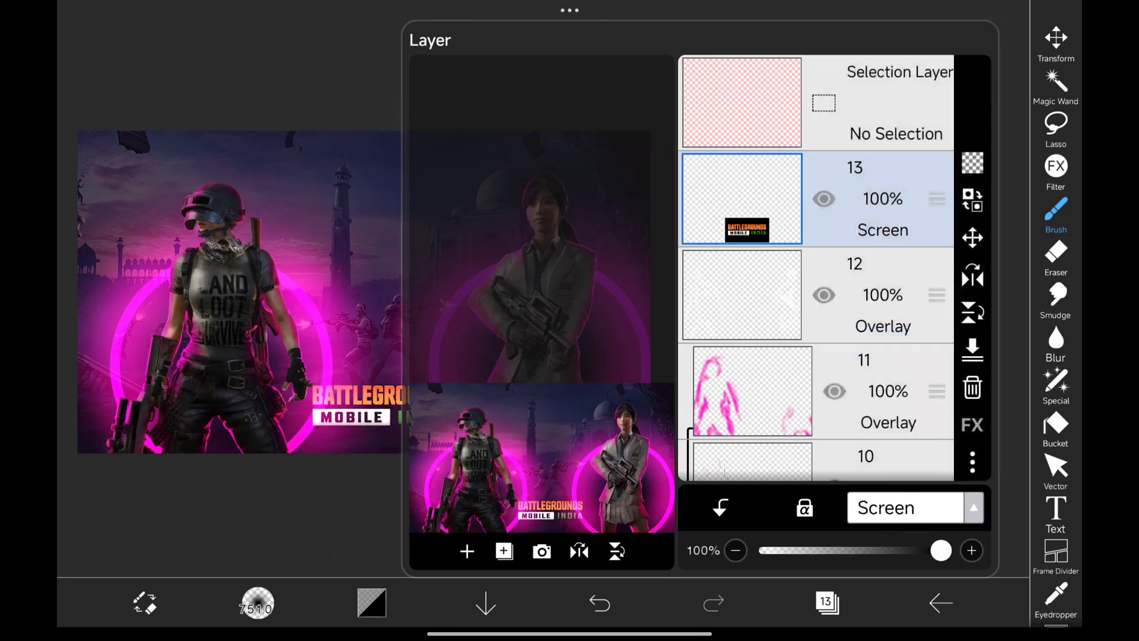
pyautogui.click(827, 603)
# Brush away the dark fringe around the logo lettering with a 149px brush
pyautogui.moveTo(406, 364)
pyautogui.mouseDown()
pyautogui.moveTo(490, 351)
pyautogui.moveTo(450, 379)
pyautogui.mouseUp()
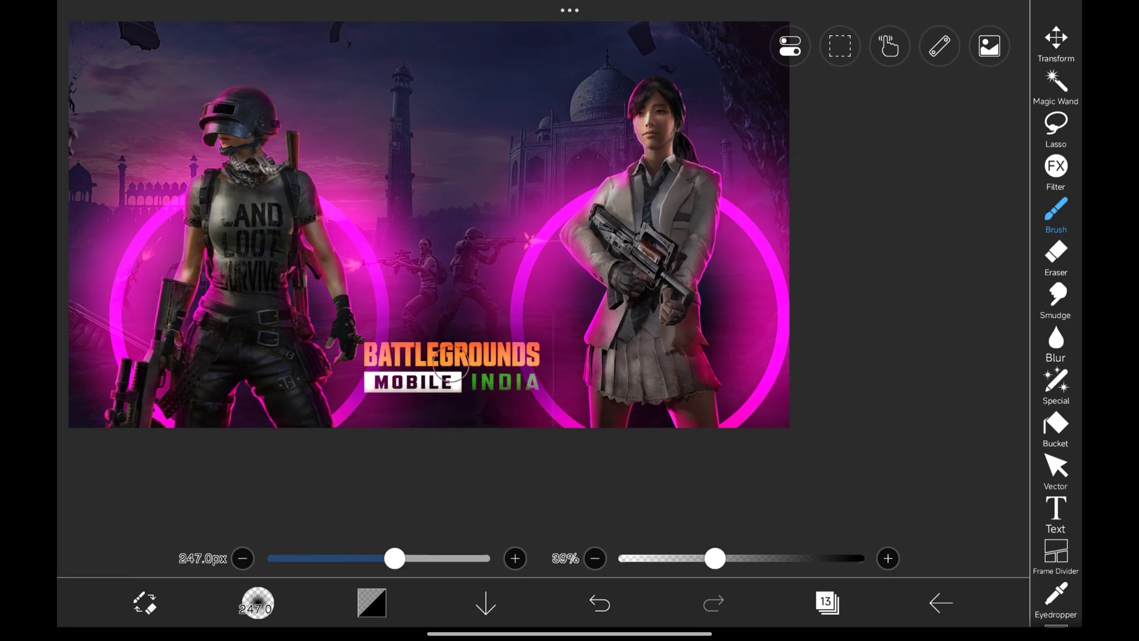
pyautogui.hotkey('ctrl', 'z')
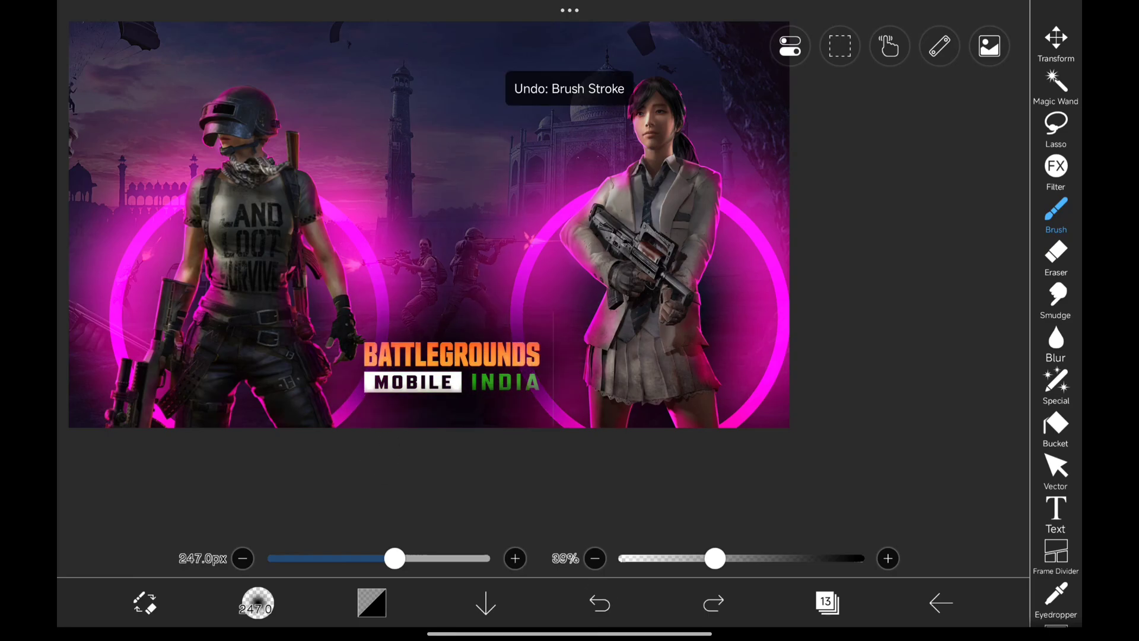
pyautogui.moveTo(394, 559); pyautogui.dragTo(378, 558)
pyautogui.moveTo(370, 366)
pyautogui.mouseDown()
pyautogui.moveTo(534, 372)
pyautogui.moveTo(369, 363)
pyautogui.mouseUp()
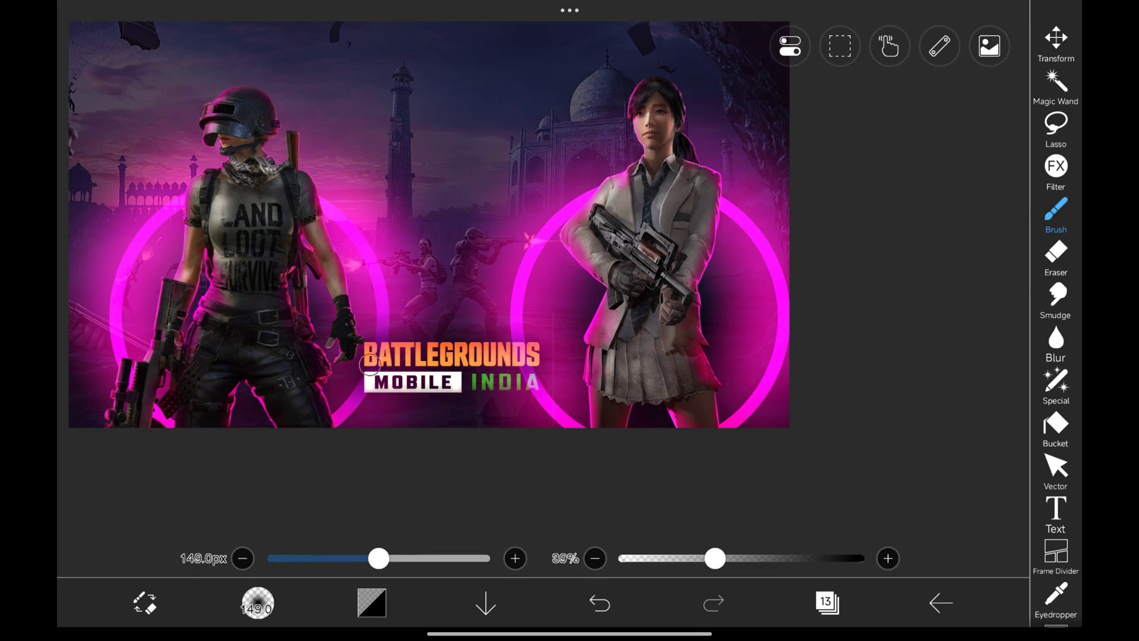
pyautogui.scroll(-5, 453, 265)
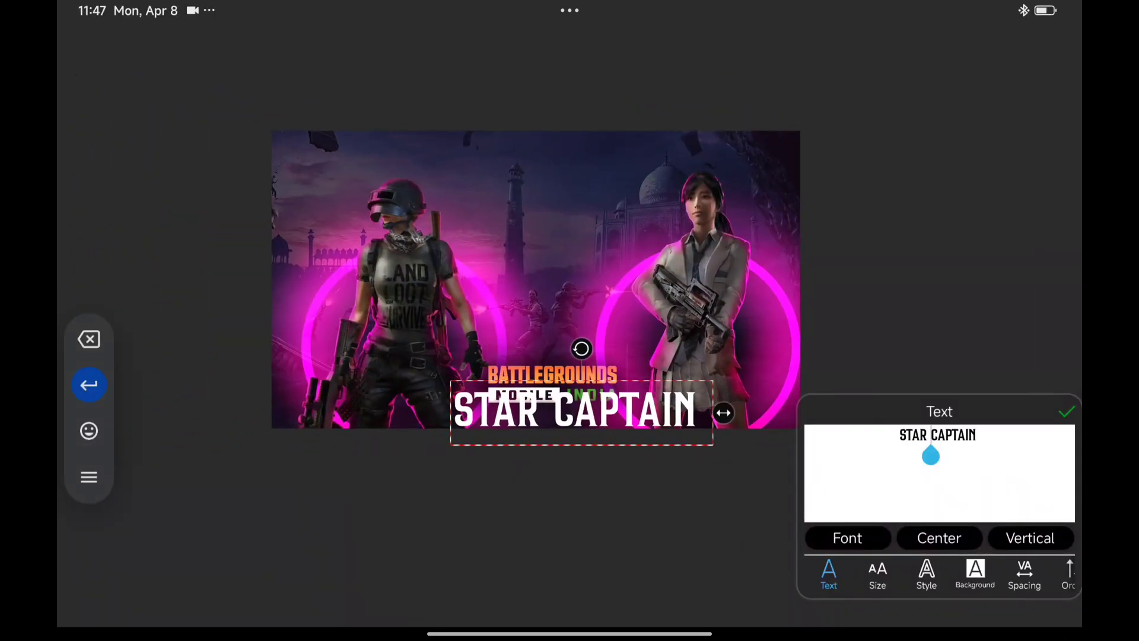
# Move the STAR CAPTAIN title above the BATTLEGROUNDS logo and open the filter list
pyautogui.moveTo(575, 410); pyautogui.dragTo(555, 338)
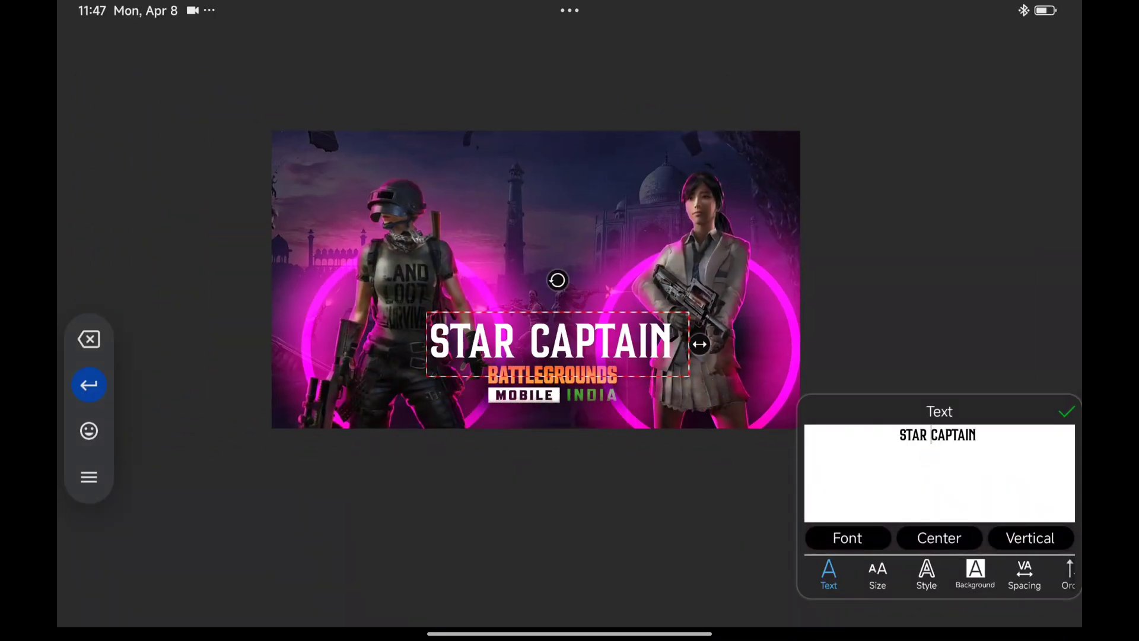
pyautogui.scroll(2, 548, 281)
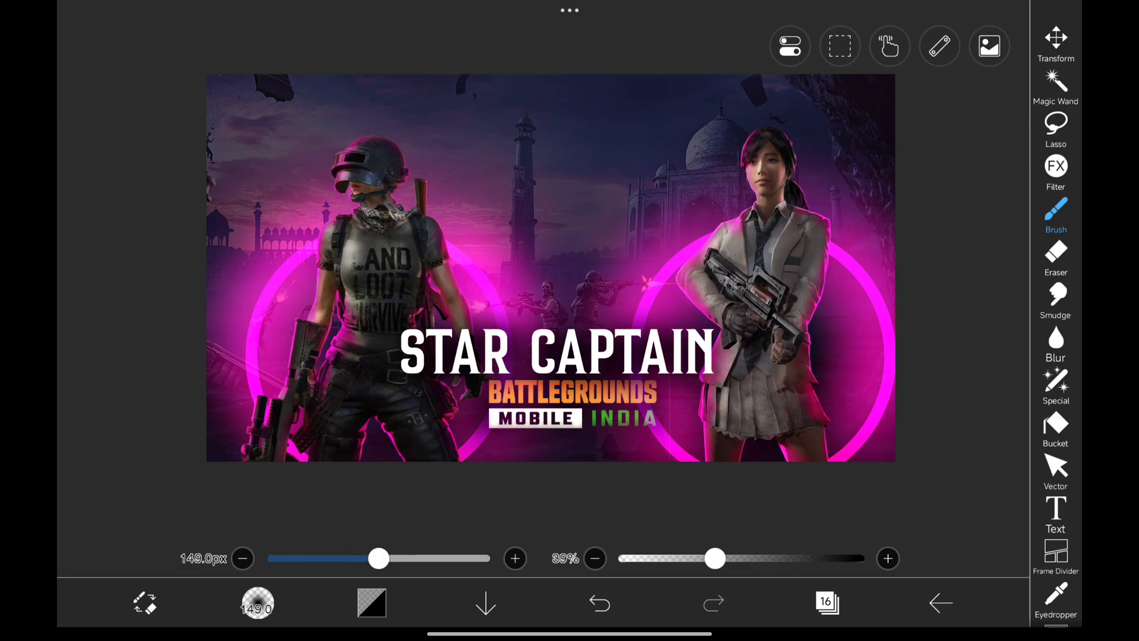
pyautogui.click(1055, 170)
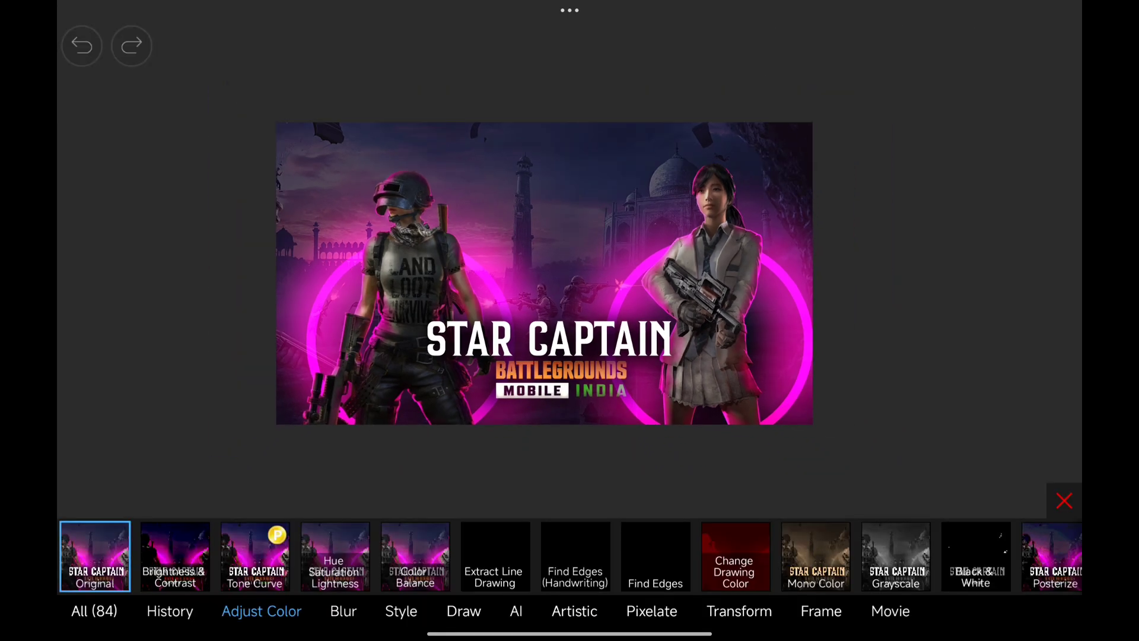
# Apply the Artistic Bloom filter and adjust its Area and Radius sliders
pyautogui.click(575, 612)
pyautogui.moveTo(815, 557); pyautogui.dragTo(678, 557)
pyautogui.click(678, 557)
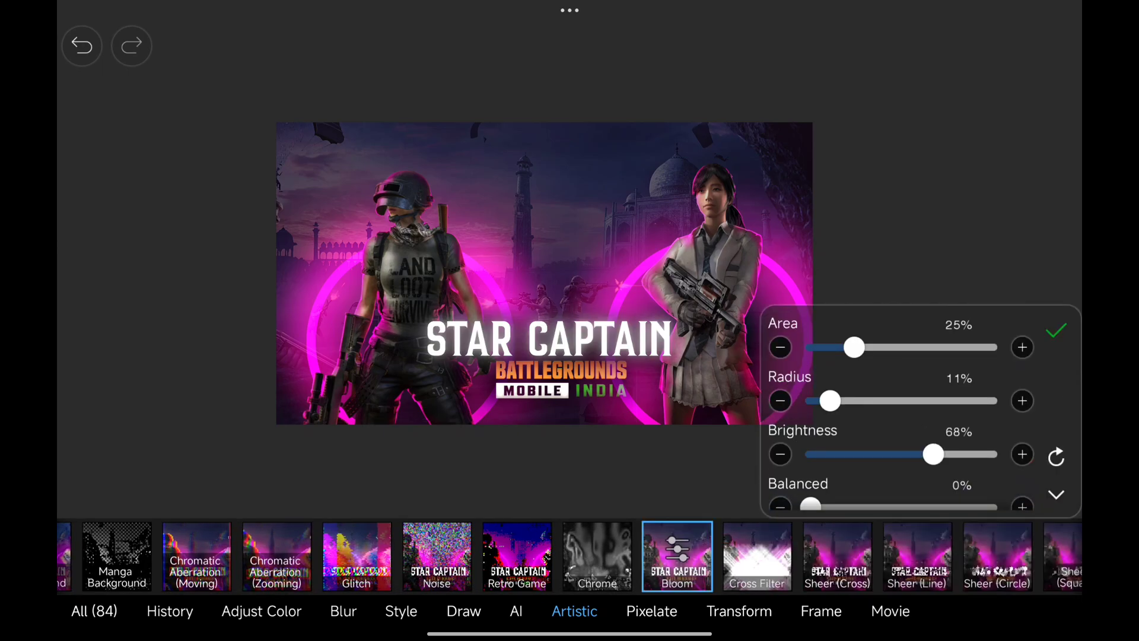
pyautogui.scroll(3, 544, 274)
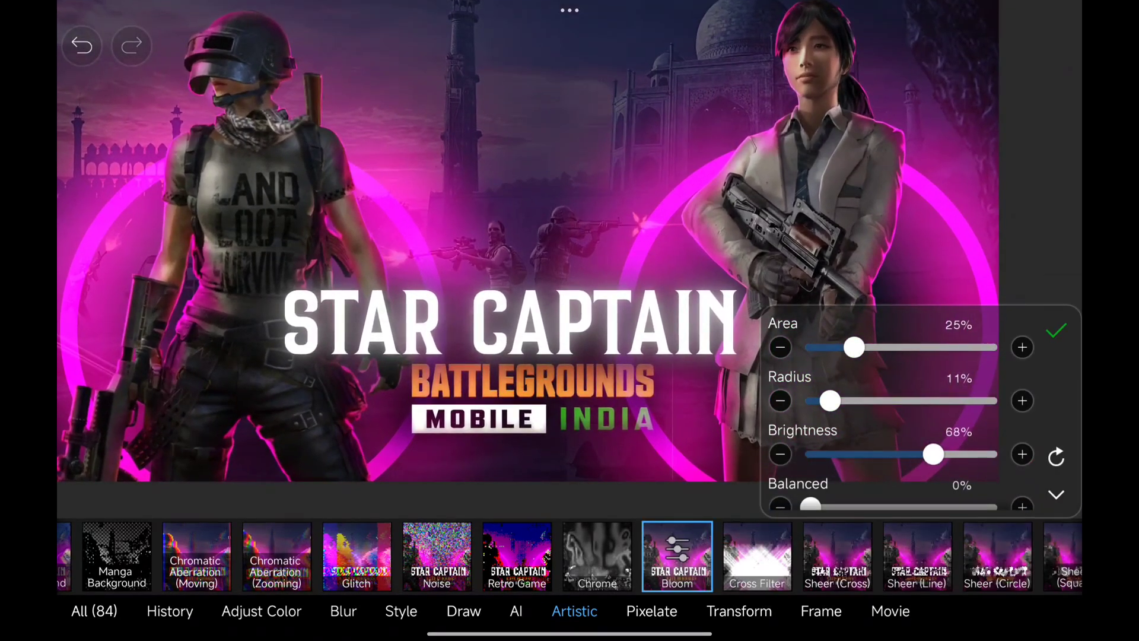
pyautogui.scroll(-4, 544, 273)
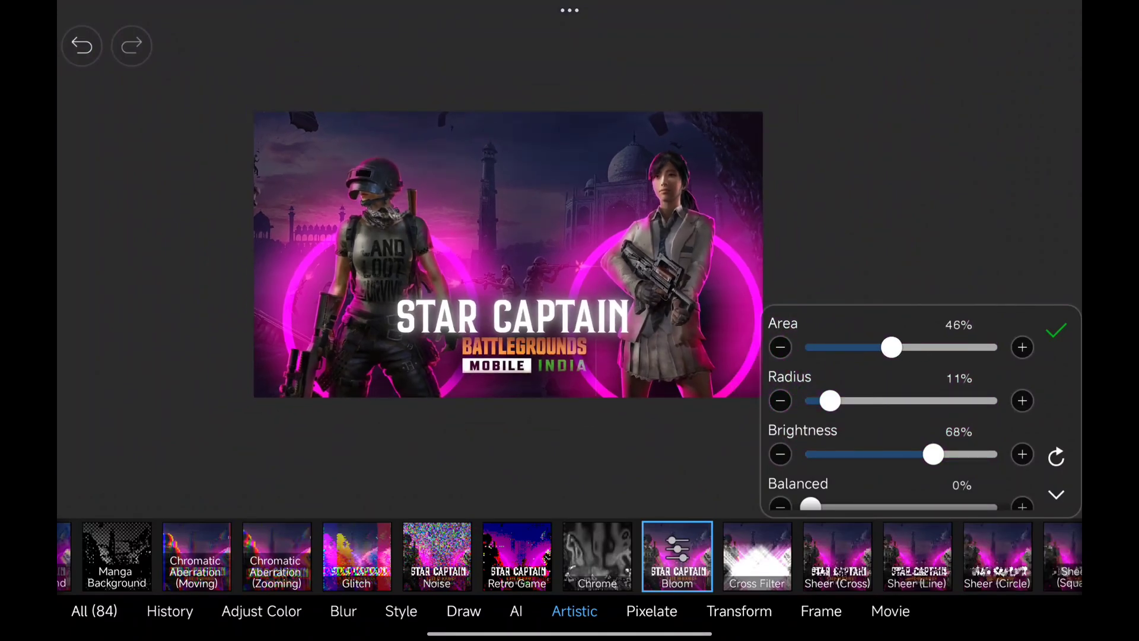
pyautogui.moveTo(829, 401)
pyautogui.mouseDown()
pyautogui.moveTo(877, 401)
pyautogui.moveTo(814, 401)
pyautogui.moveTo(829, 400)
pyautogui.mouseUp()
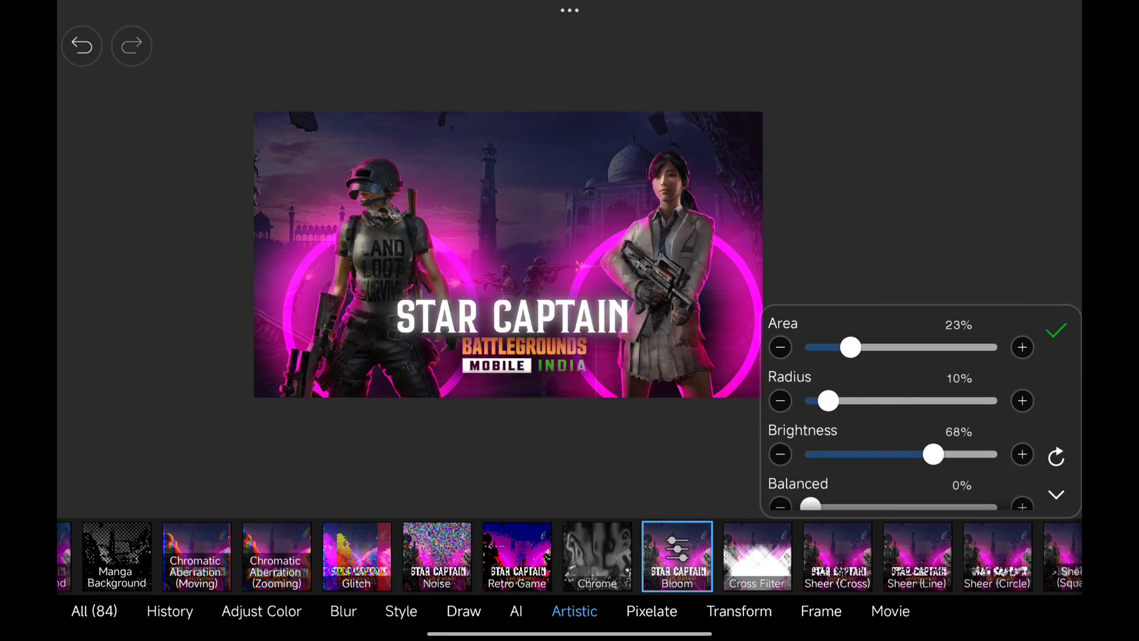
pyautogui.click(678, 552)
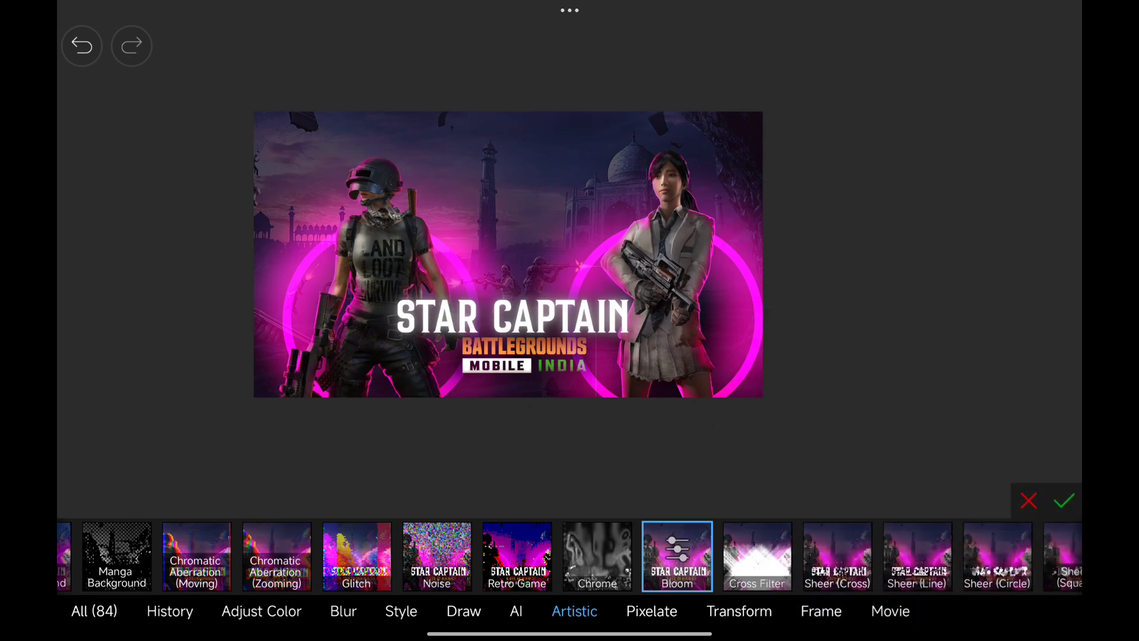